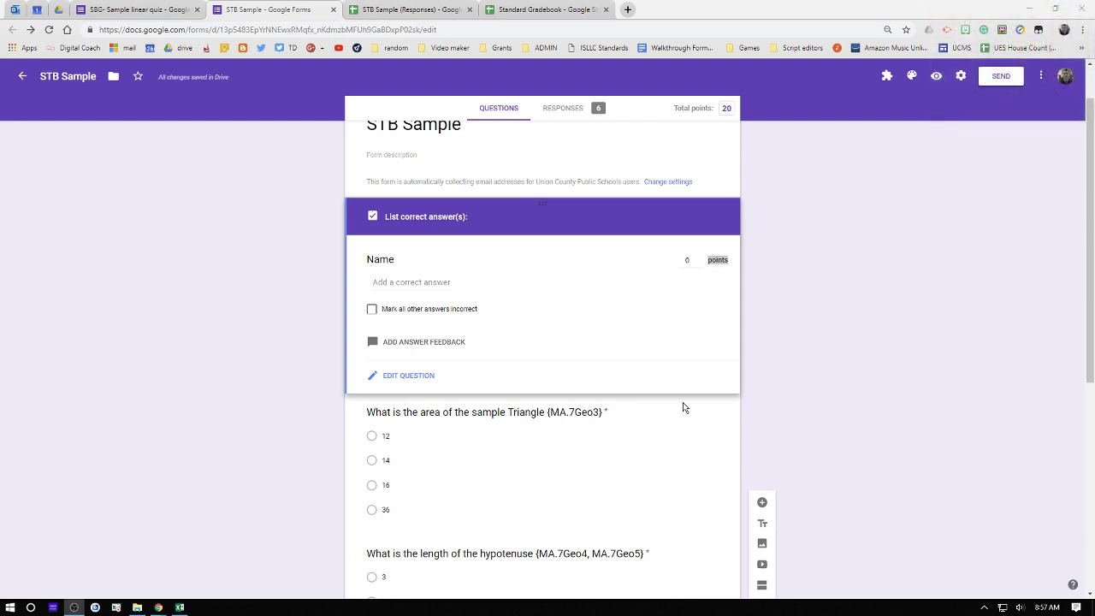
- Show the Triangle question's MA.7Geo3 standard code and its first answer, 12
scroll(548, 334, up, 1)
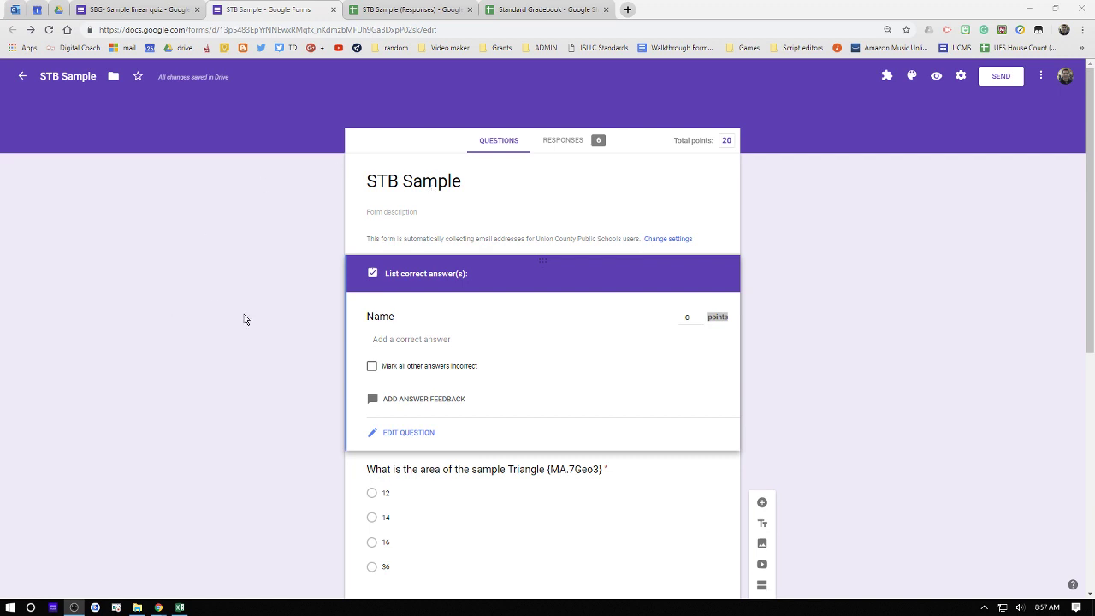
scroll(443, 334, down, 2)
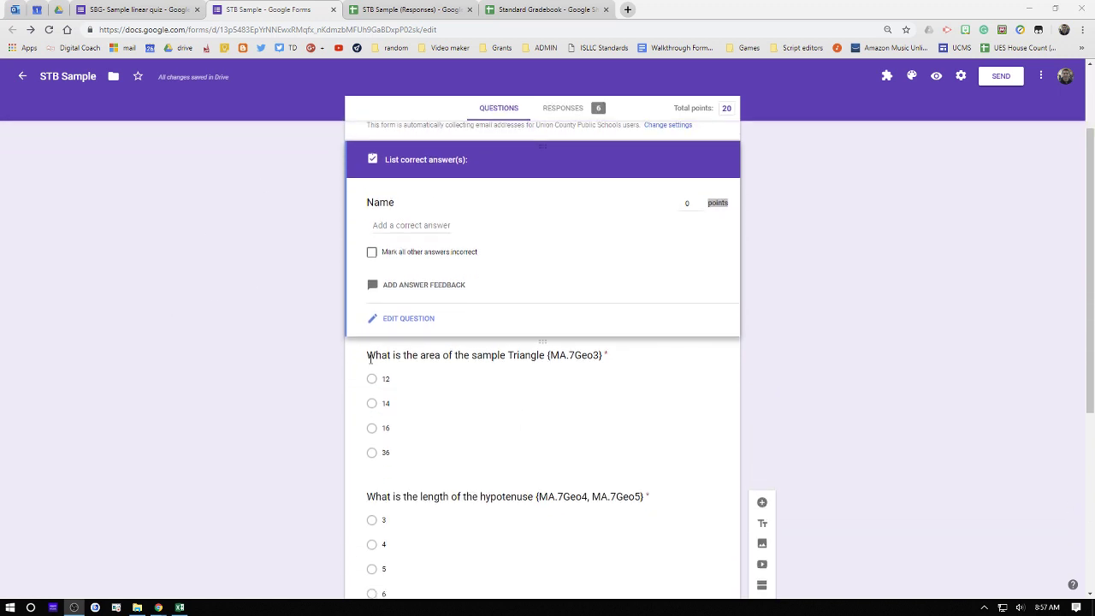
click(545, 355)
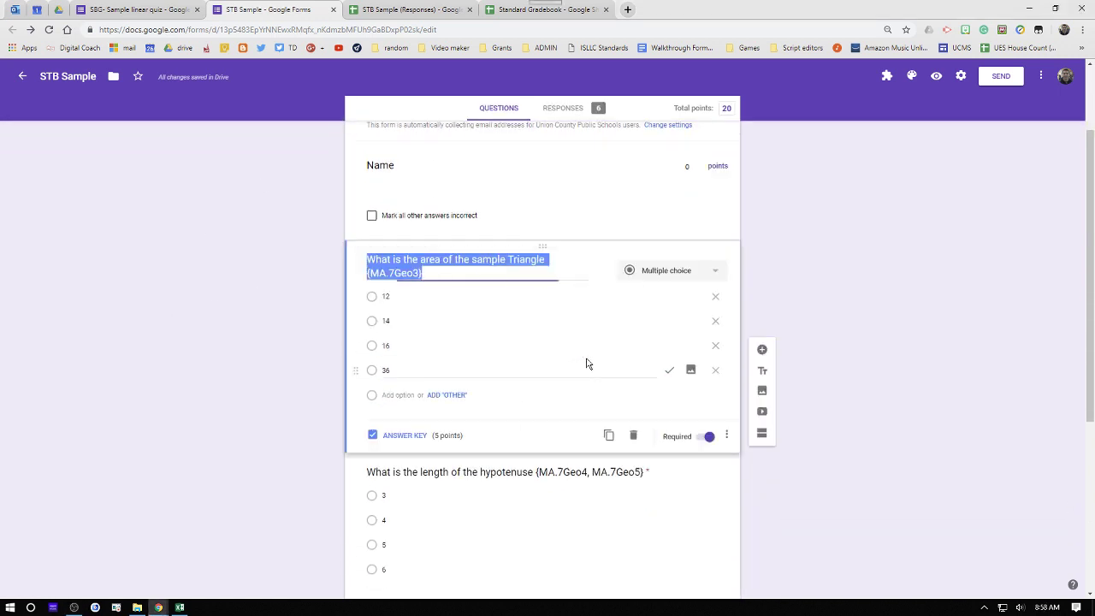
click(435, 296)
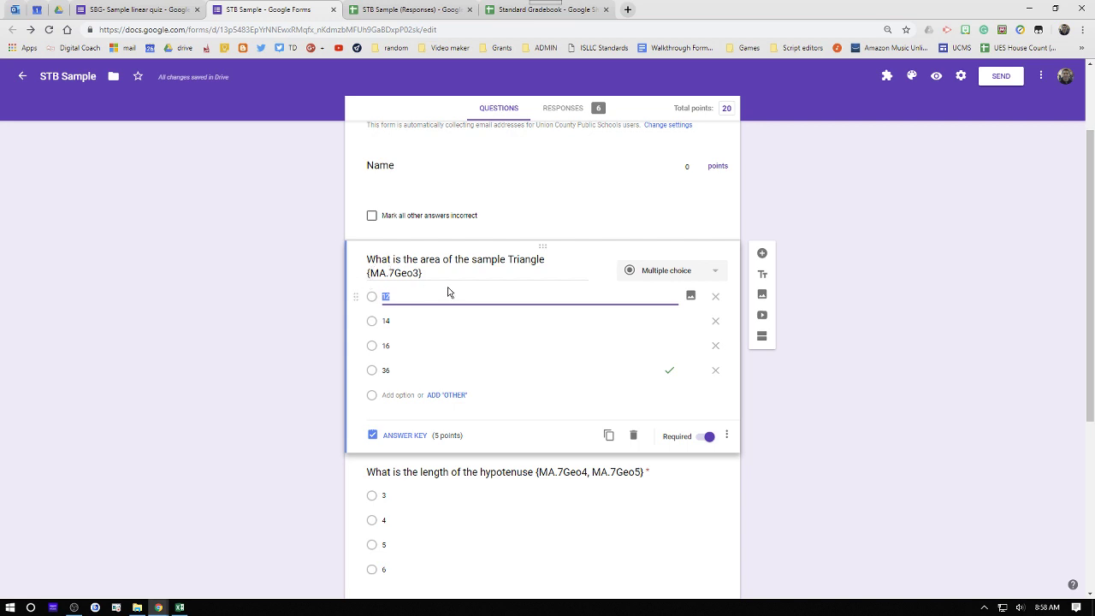
- Show the hypotenuse question's two standard codes, then bring up the responses summary
scroll(436, 325, down, 2)
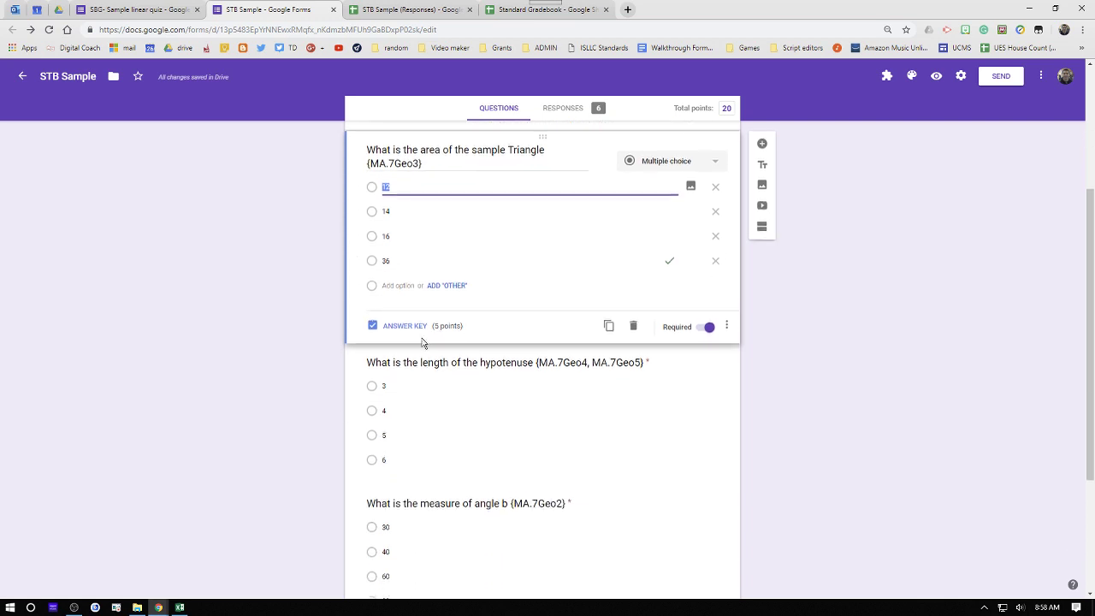
click(573, 362)
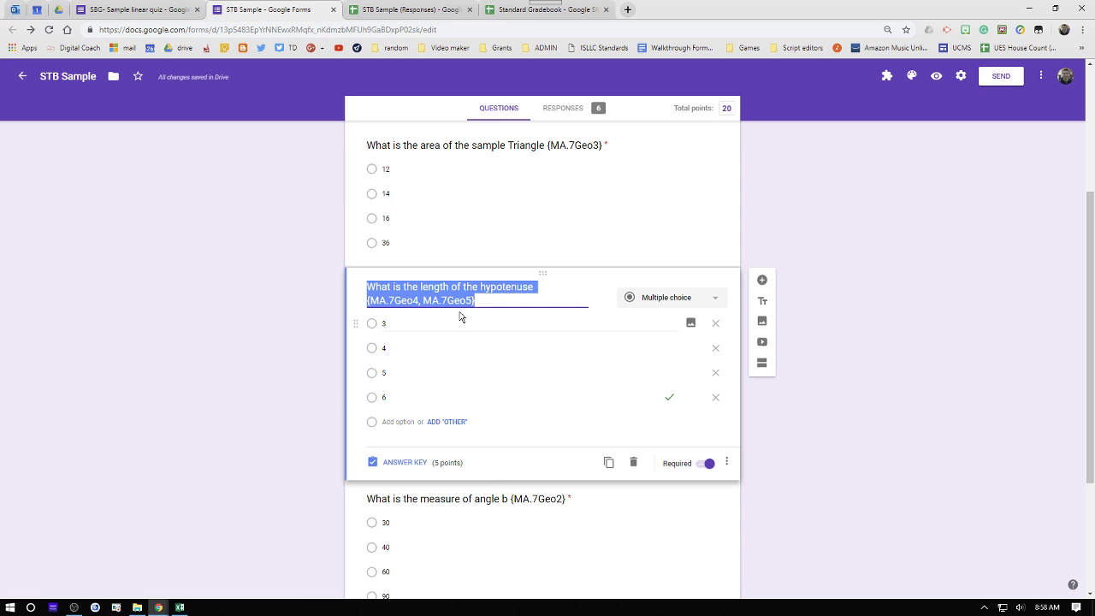
scroll(459, 316, down, 3)
scroll(479, 347, up, 4)
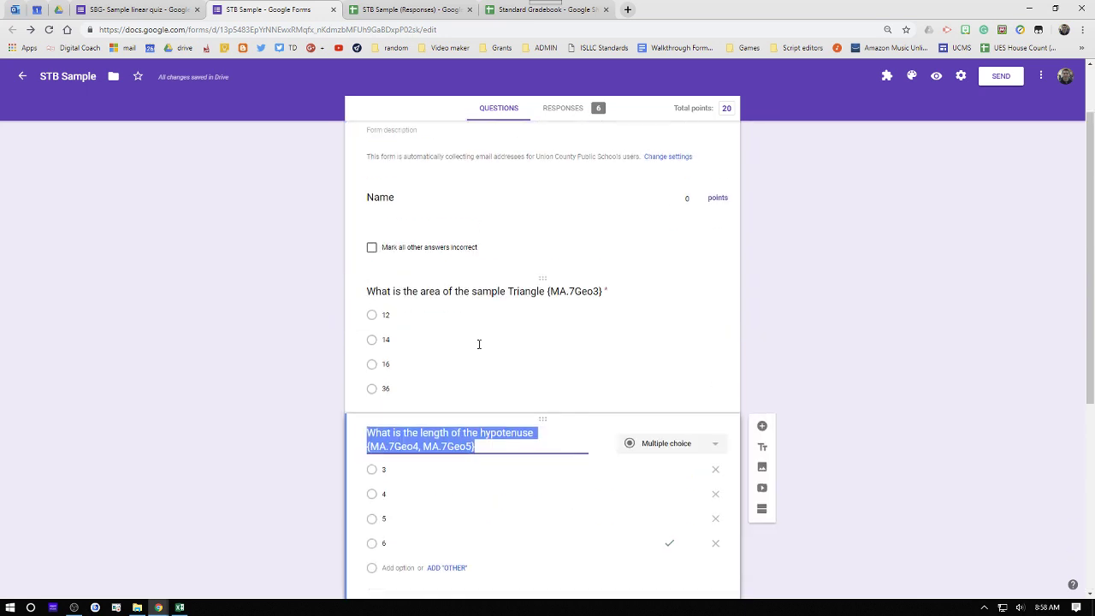
scroll(479, 345, down, 3)
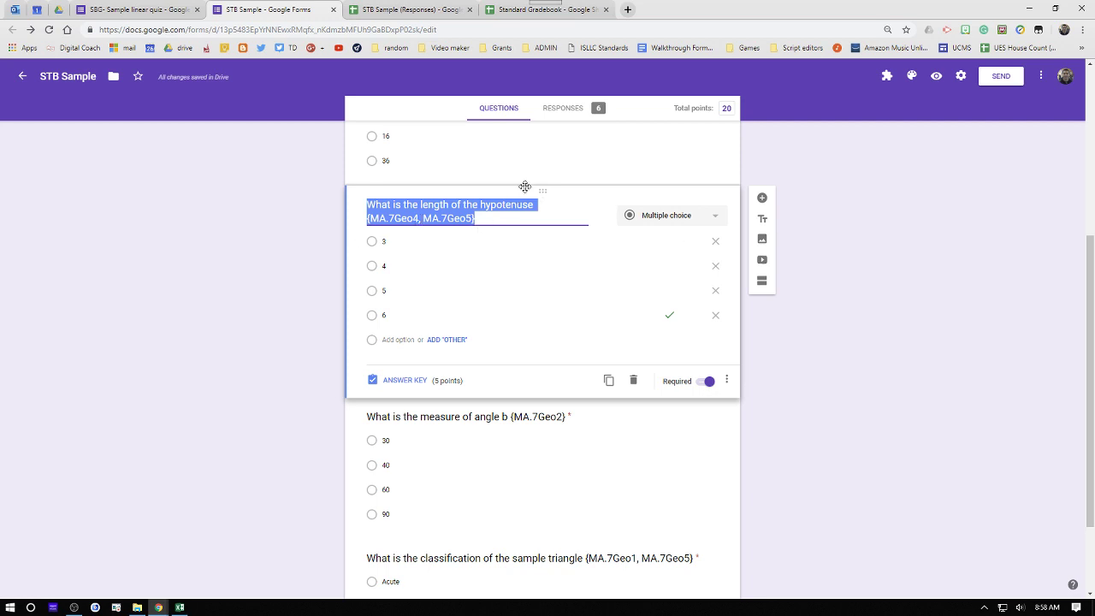
scroll(562, 139, up, 2)
click(564, 107)
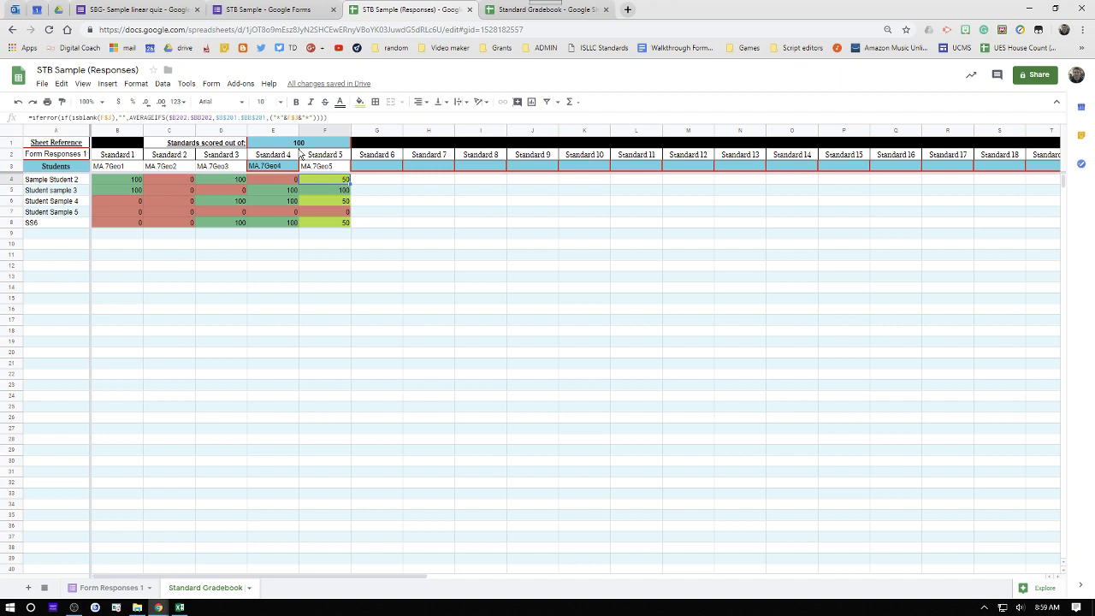
click(299, 143)
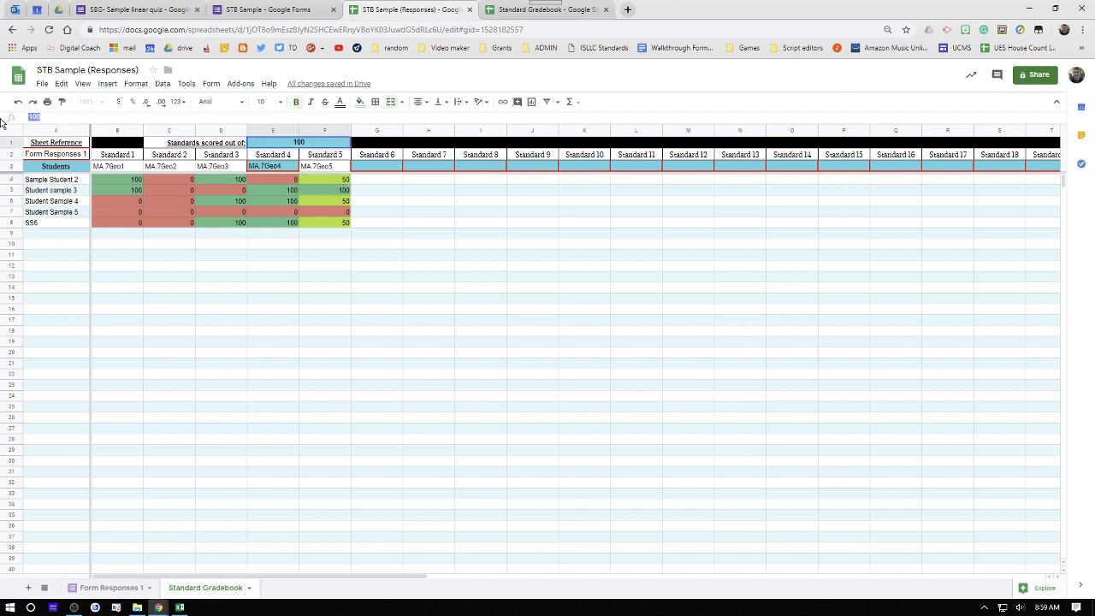
text(4)
key(Return)
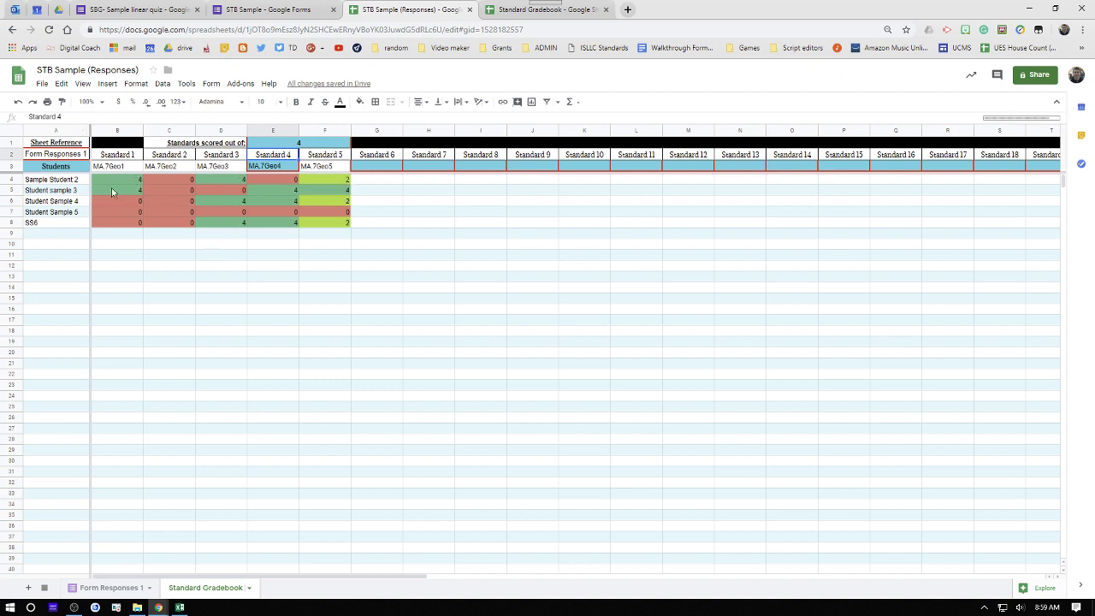
click(306, 145)
double_click(304, 144)
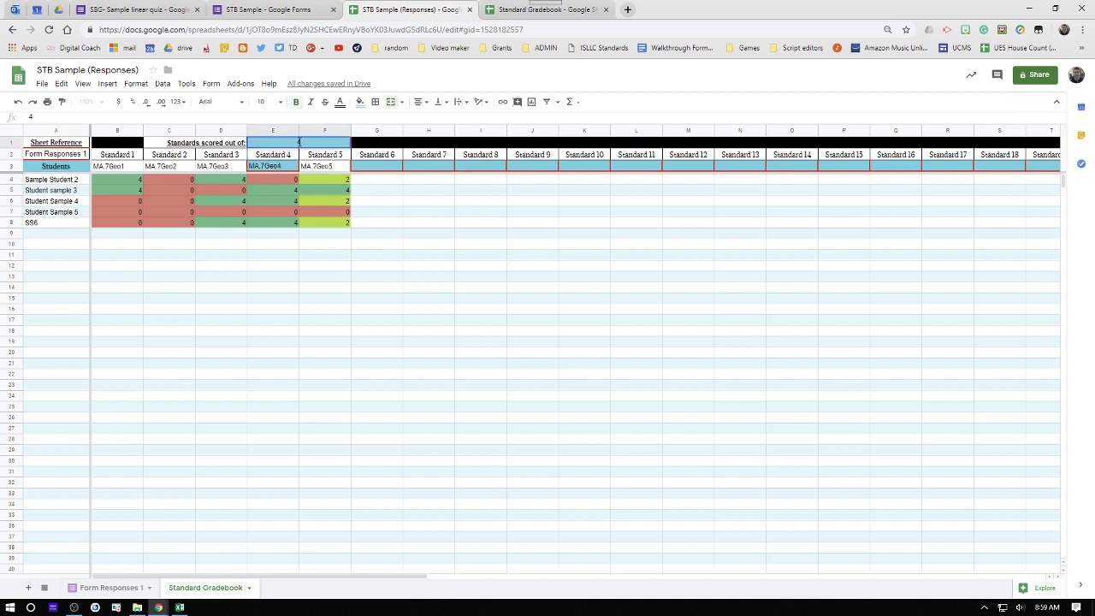
key(BackSpace)
text(89)
key(Return)
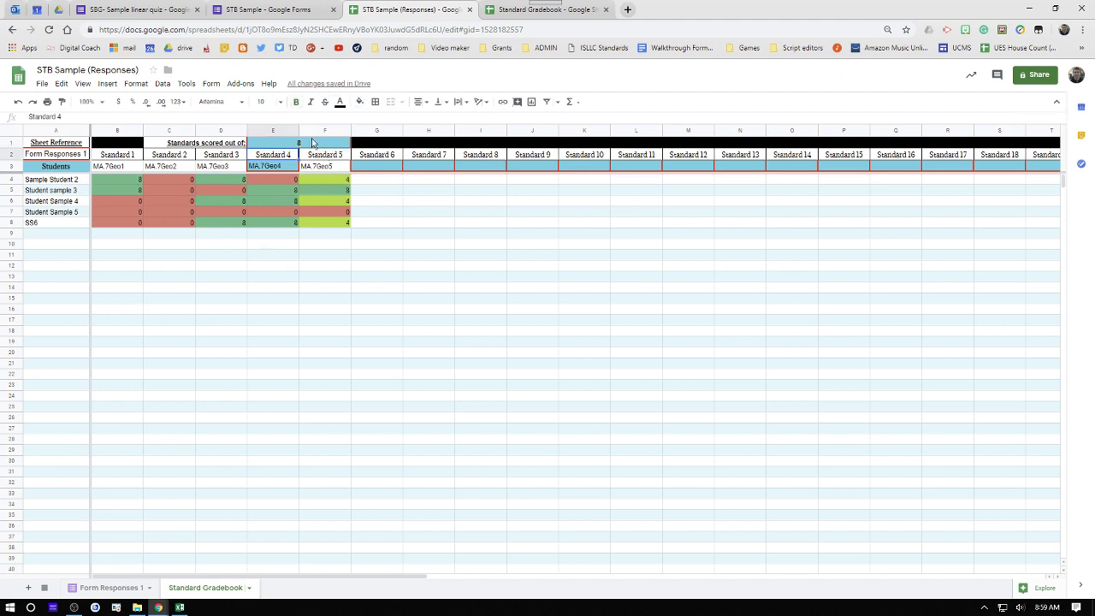
click(307, 143)
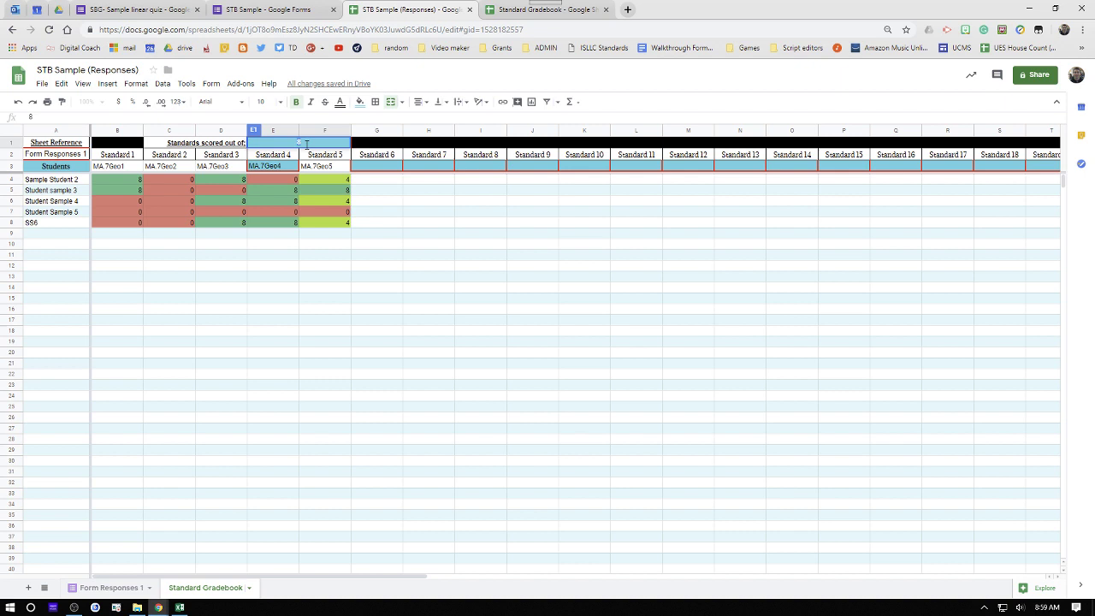
text(100)
key(Return)
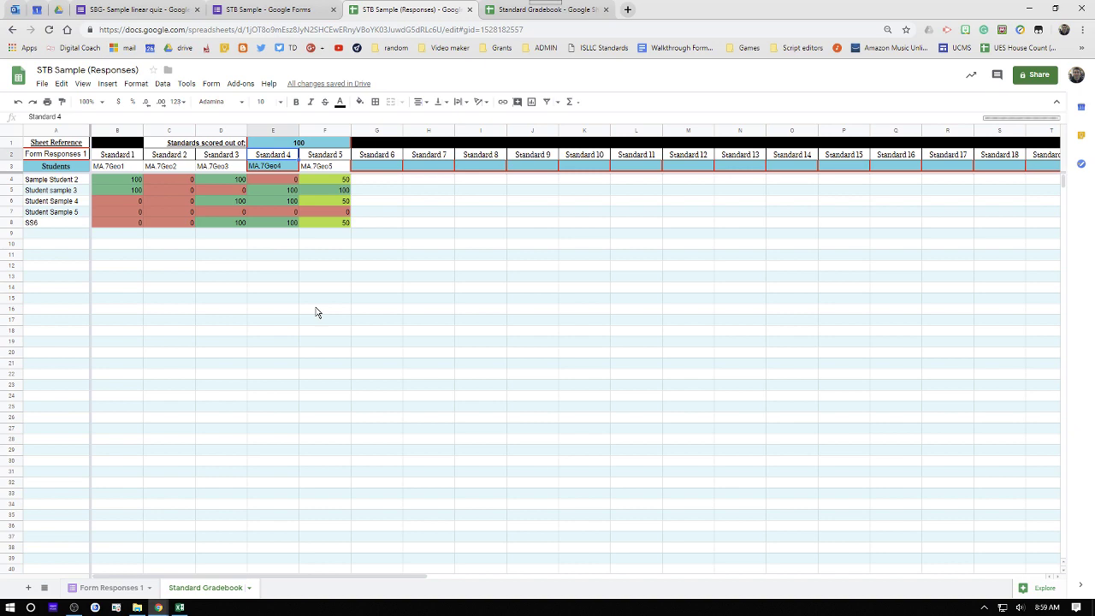
click(264, 16)
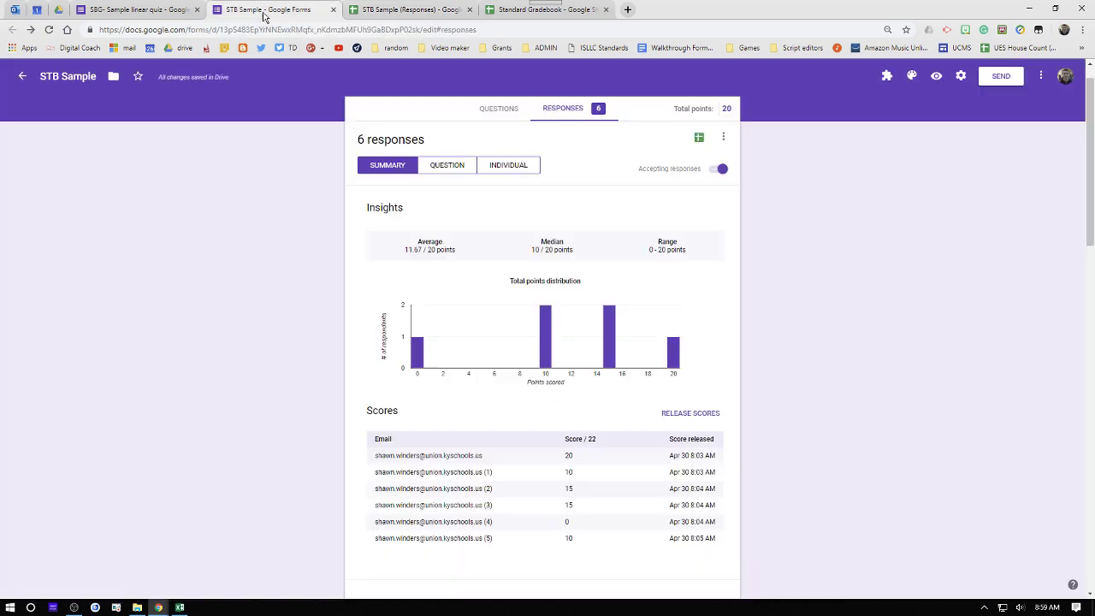
click(505, 108)
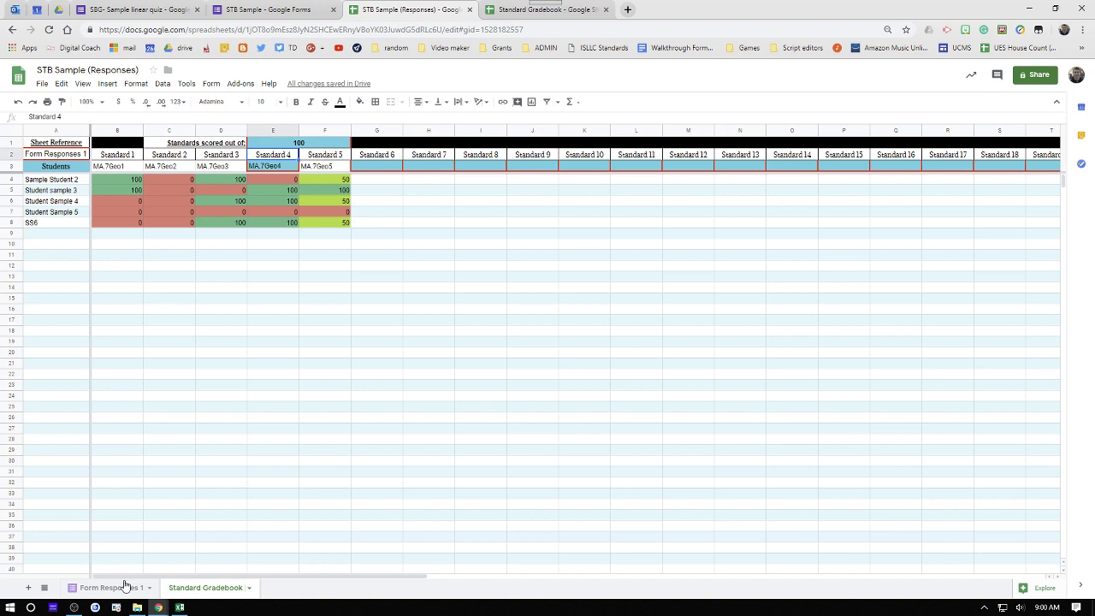
- Check the Key submission in row 2 of Form Responses 1, then return to the STB Sample form
click(109, 587)
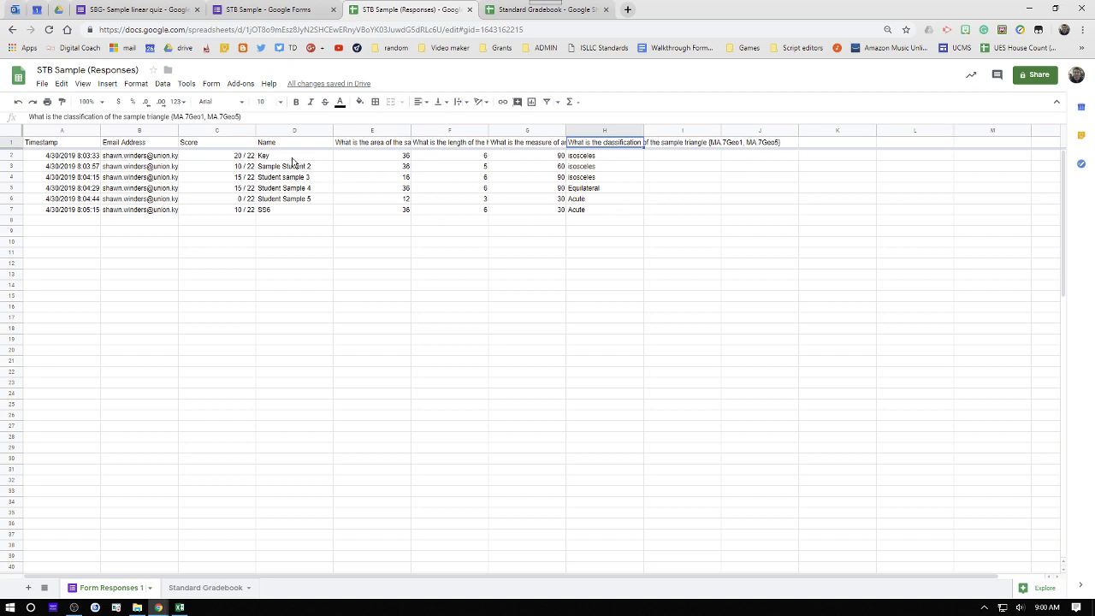
click(266, 159)
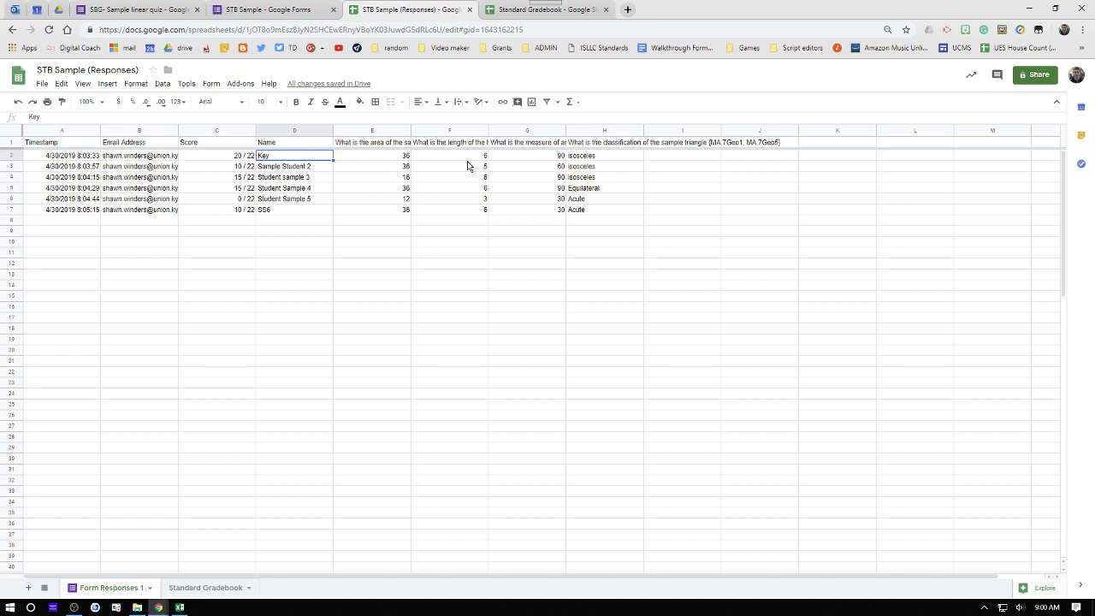
click(267, 10)
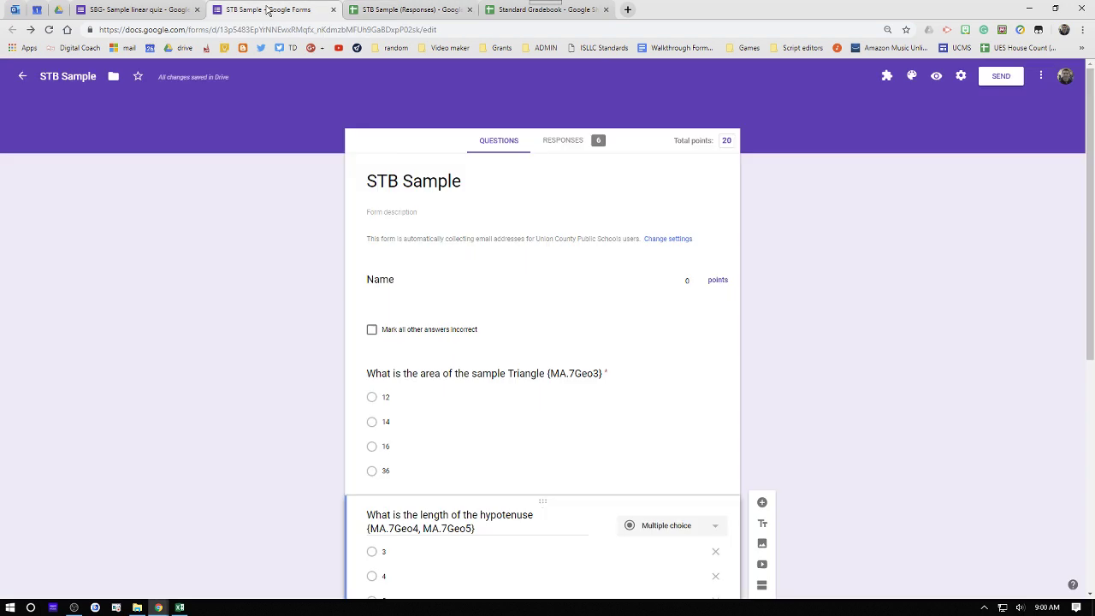
- Review the SBG- Sample linear quiz's slope and y-intercept questions and their Ma8.EE codes
click(366, 13)
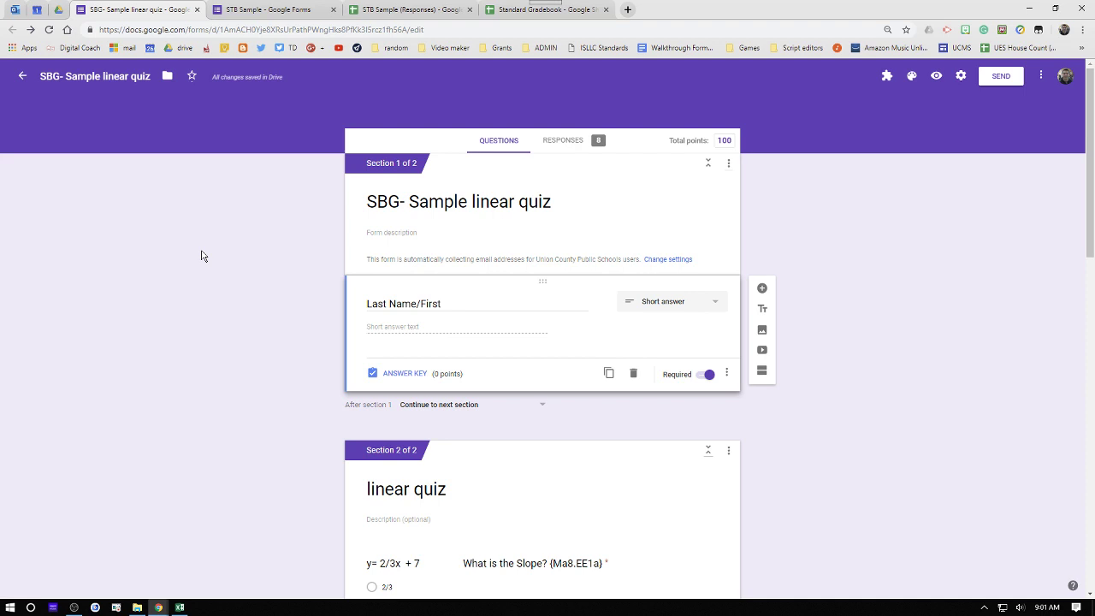
scroll(564, 264, down, 10)
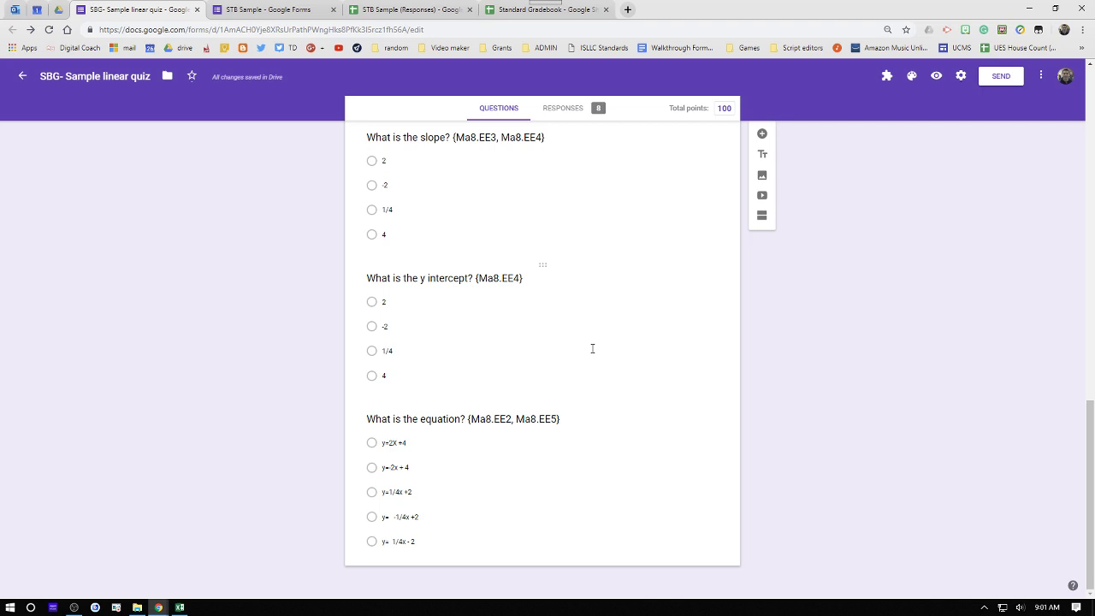
scroll(592, 348, up, 10)
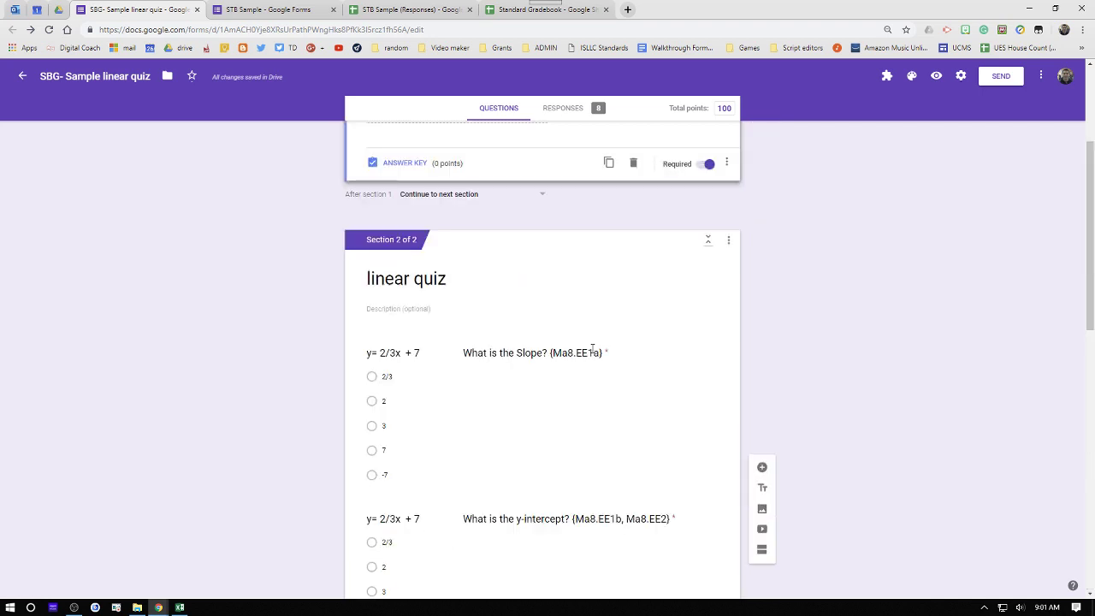
scroll(591, 349, down, 3)
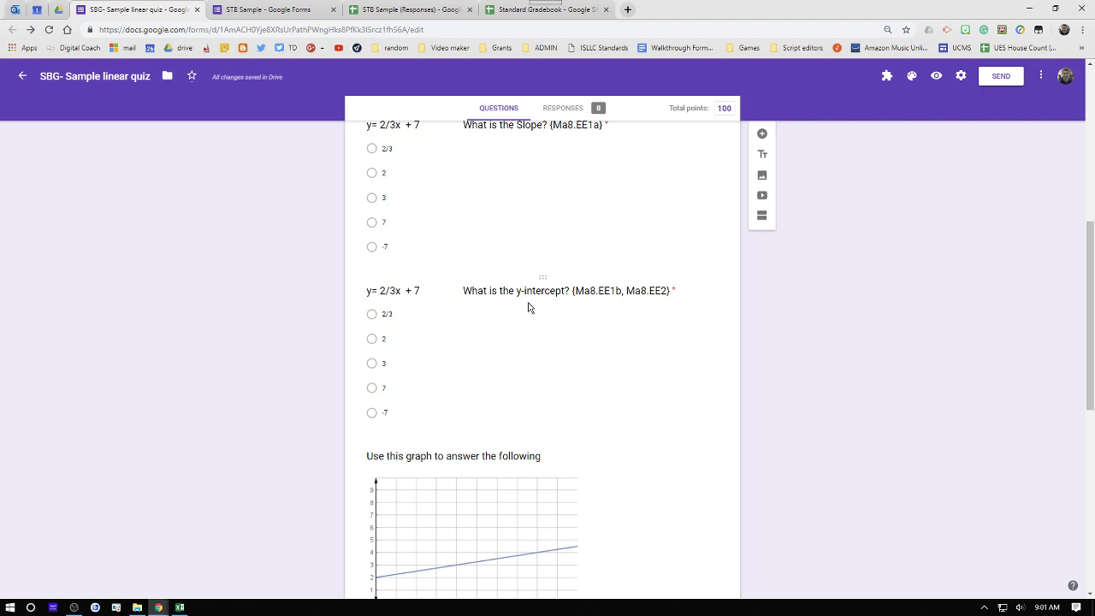
scroll(529, 307, up, 5)
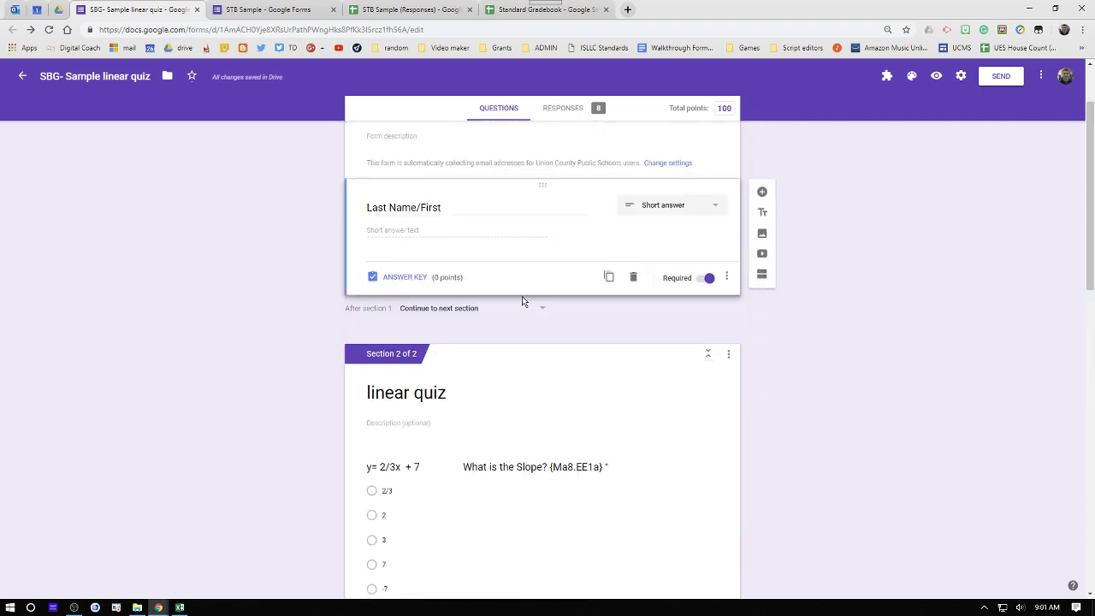
scroll(547, 356, down, 2)
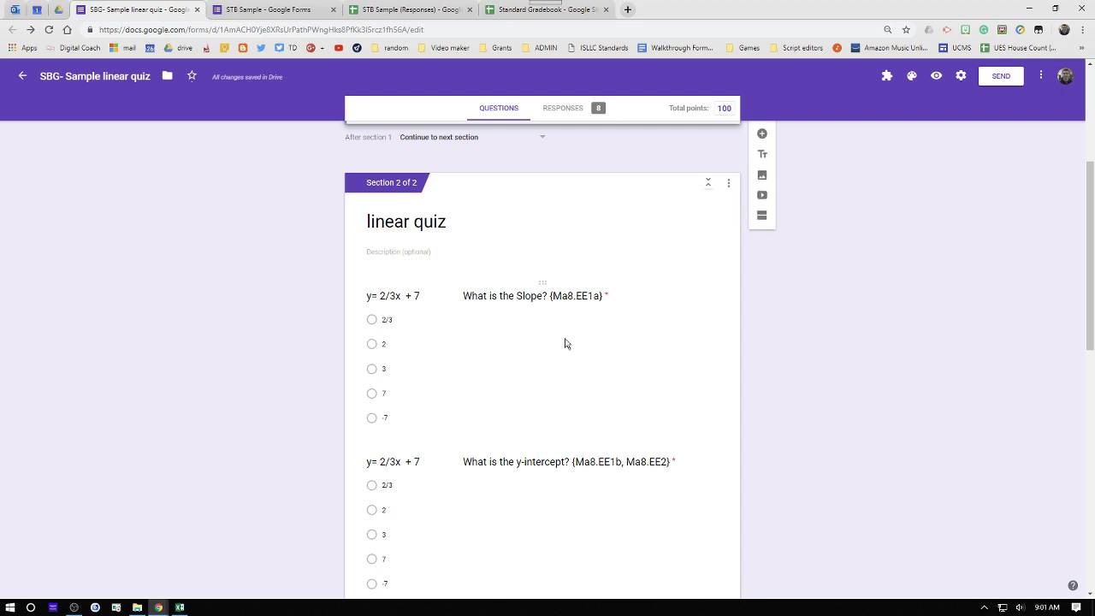
scroll(564, 343, up, 2)
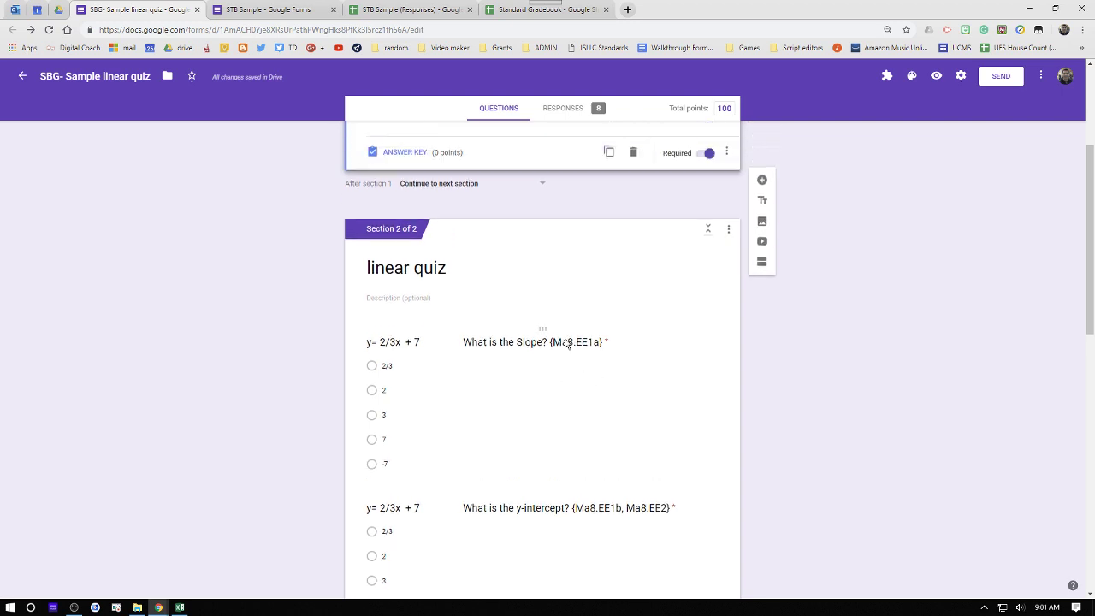
- Link the quiz's 8 responses to a new SBG- Sample linear quiz (Responses) spreadsheet
click(561, 108)
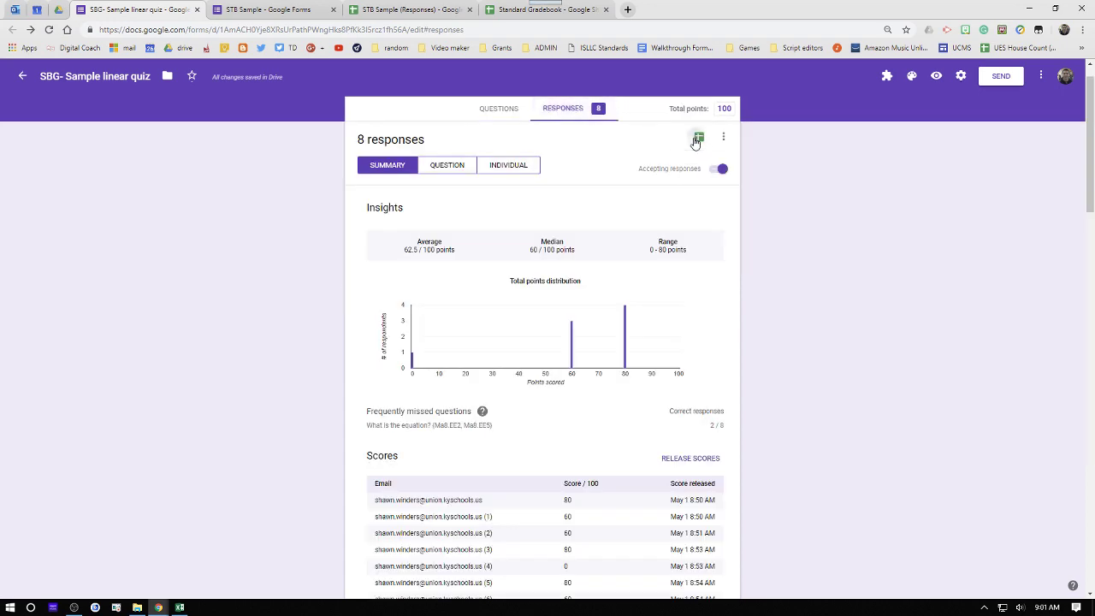
click(698, 139)
click(660, 200)
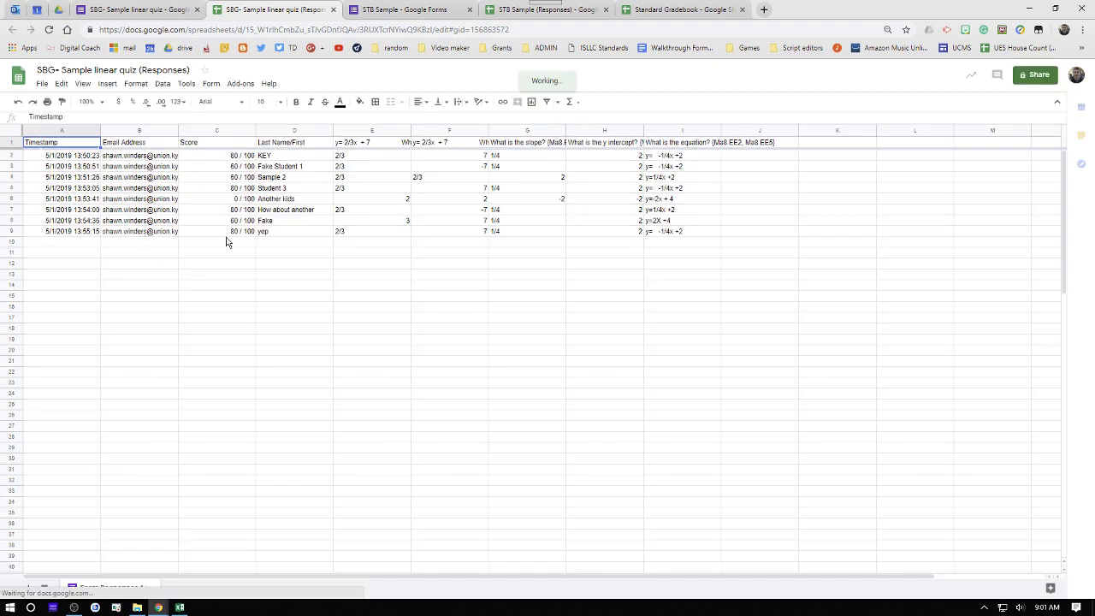
- Remove the minus from the KEY equation in I2 so it reads y= 1/4x +2
click(663, 157)
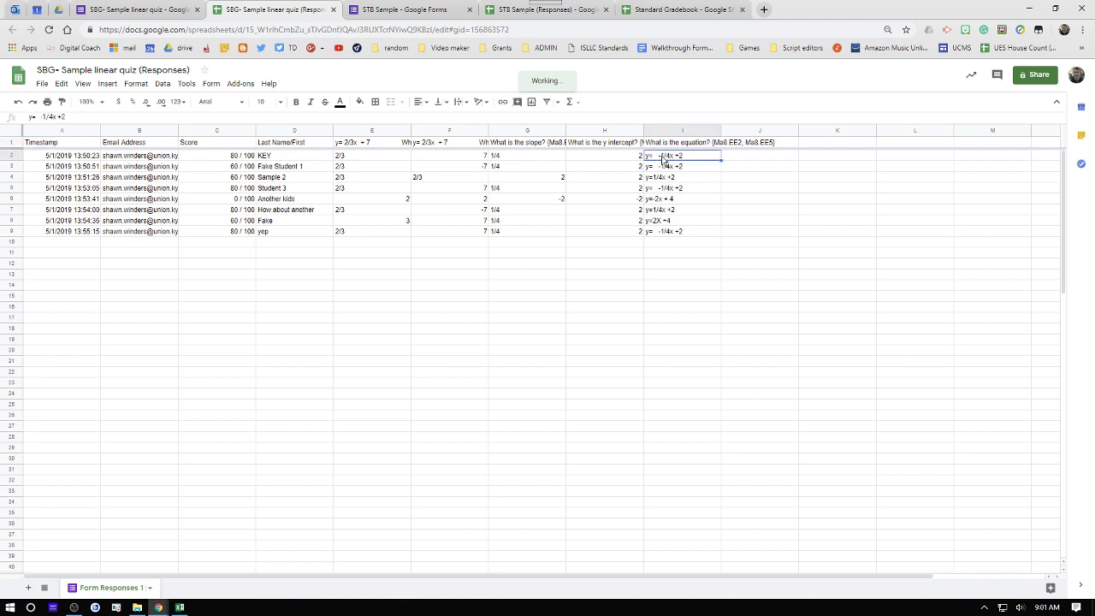
click(43, 116)
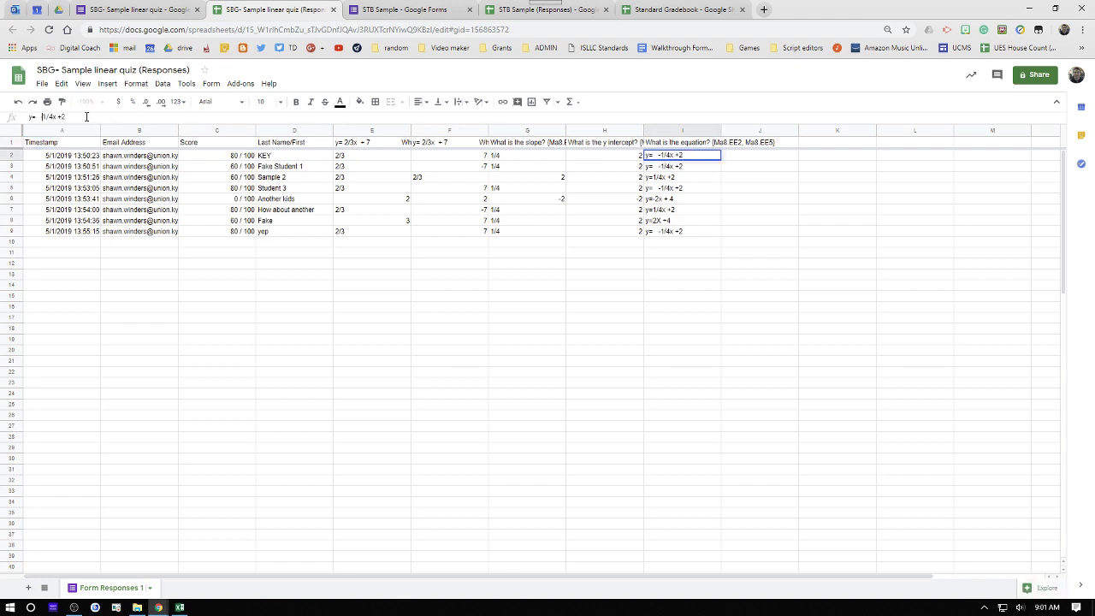
key(BackSpace)
key(Return)
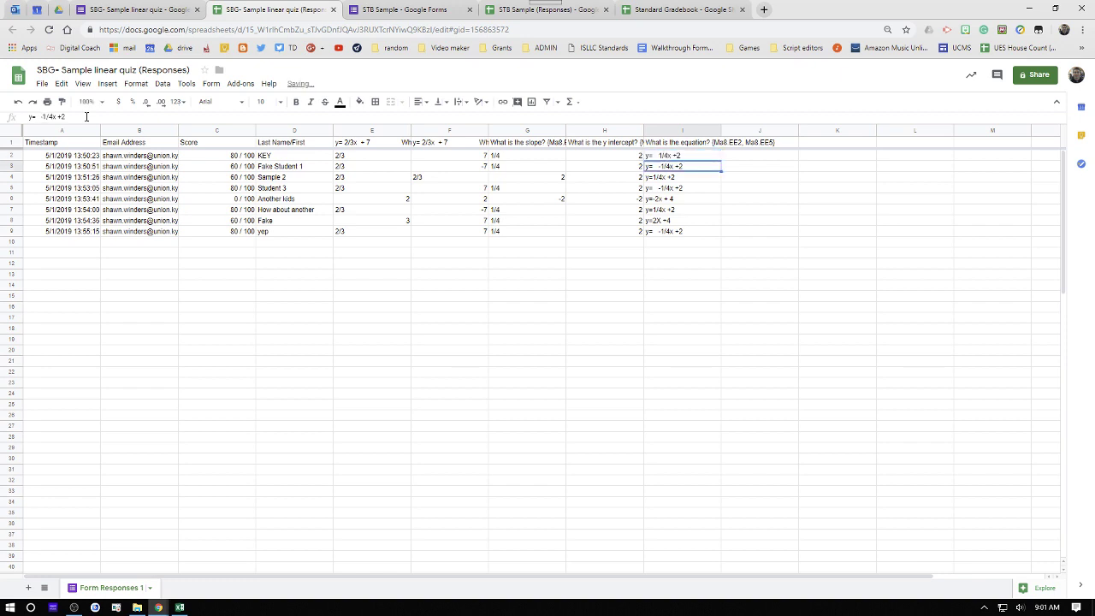
- Change the KEY score in C2 from 80 to 100
click(234, 161)
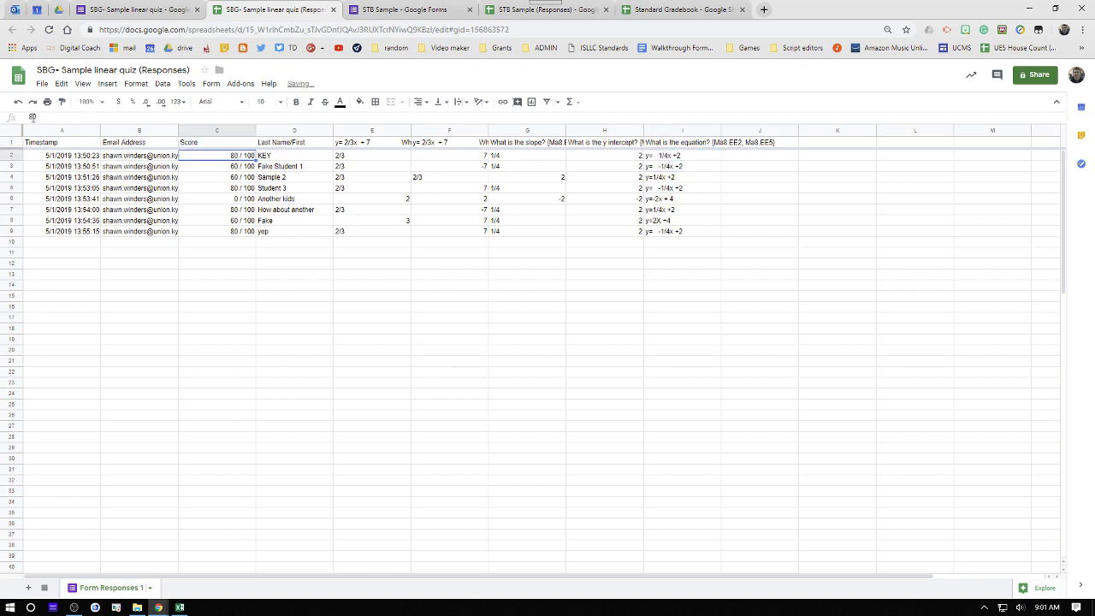
drag(40, 118, 24, 123)
text(100)
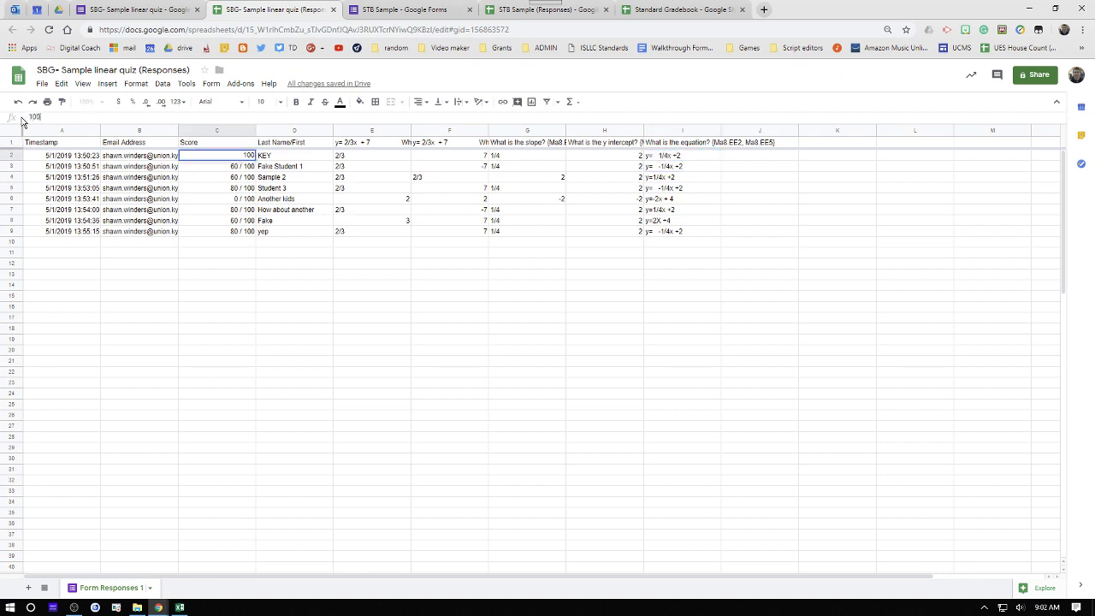
key(Return)
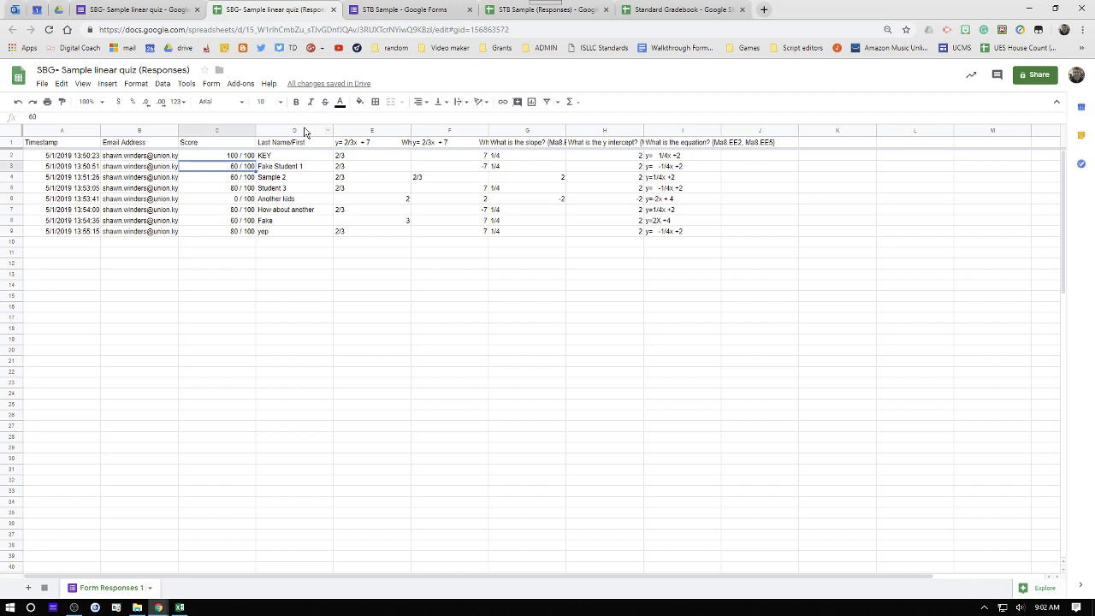
click(359, 131)
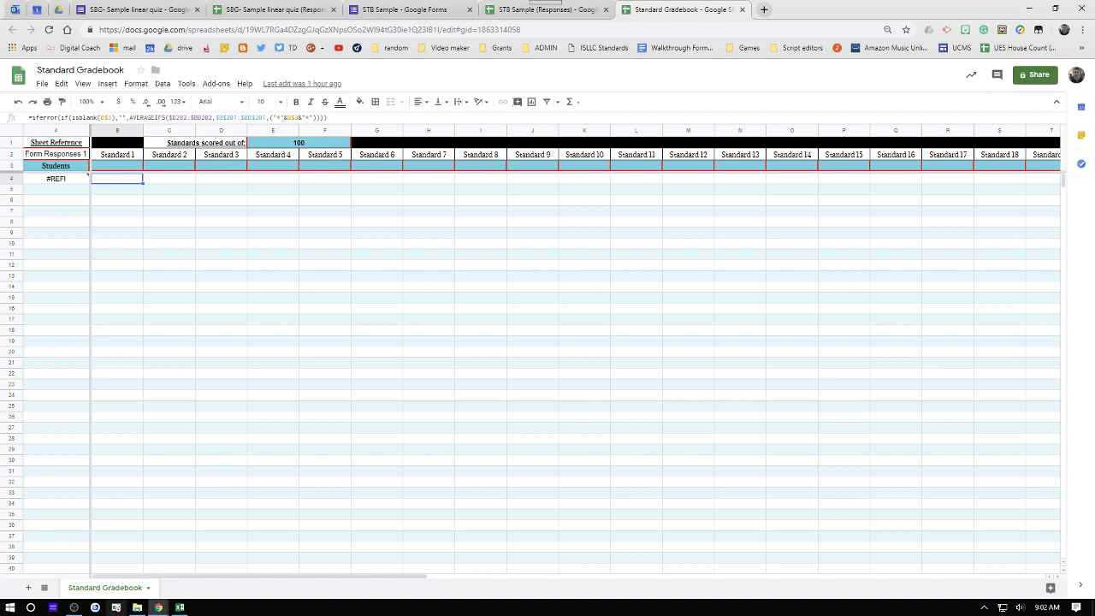
- Copy the Standard Gradebook sheet into the existing SBG- Sample linear quiz spreadsheet
right_click(105, 588)
mouse_move(99, 445)
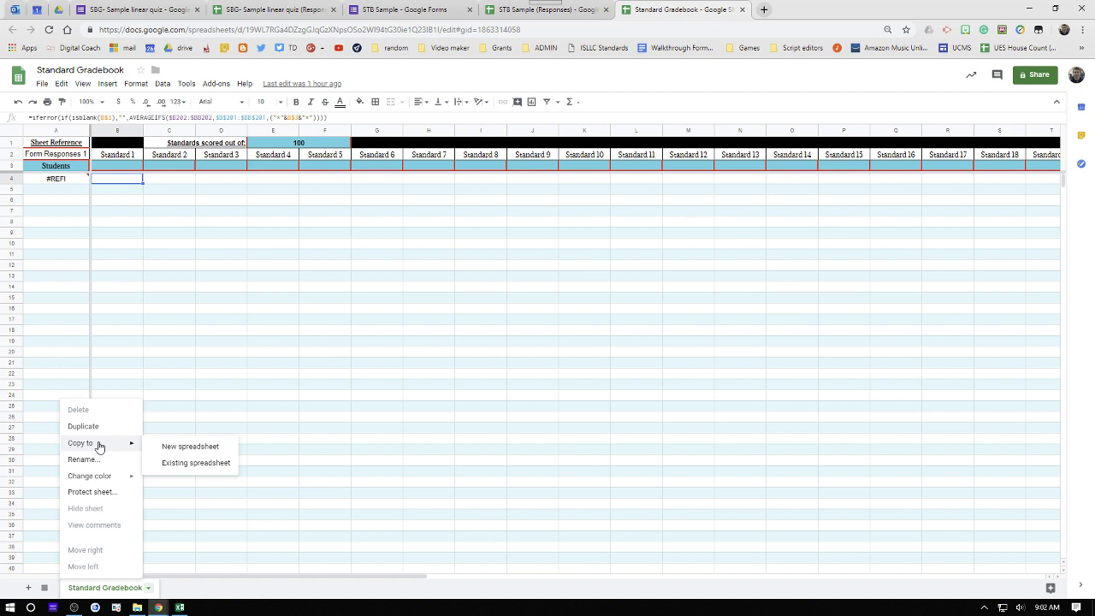
click(185, 462)
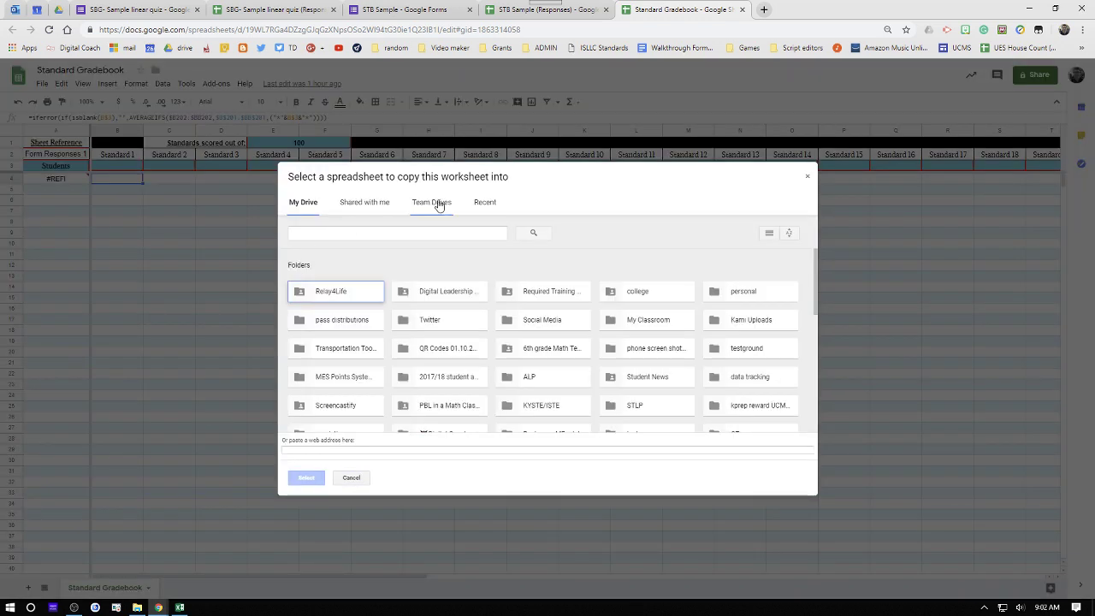
click(481, 203)
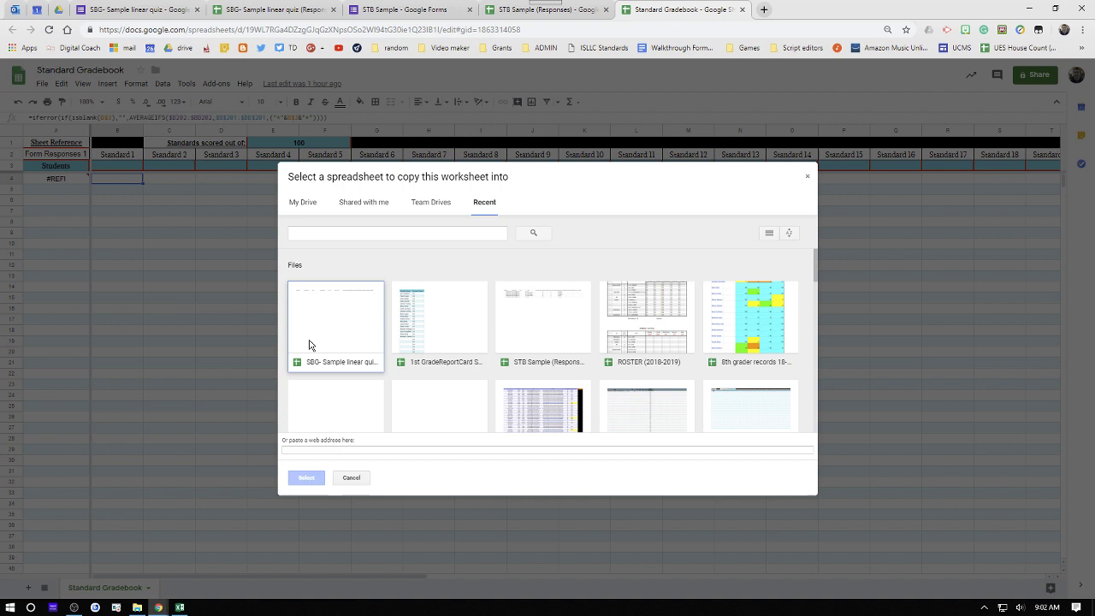
click(309, 345)
click(307, 478)
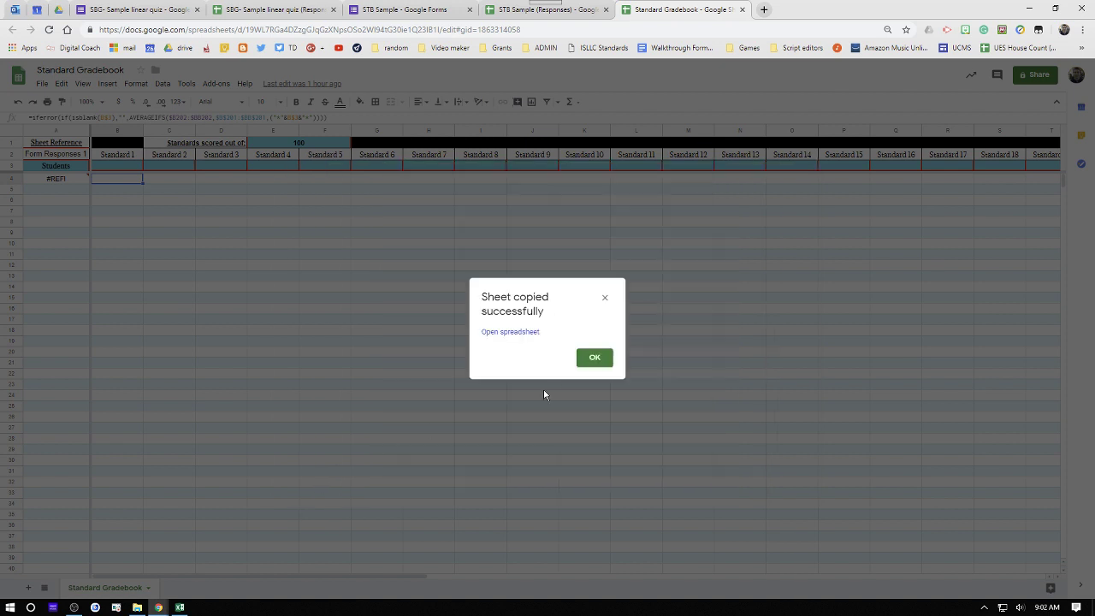
click(590, 357)
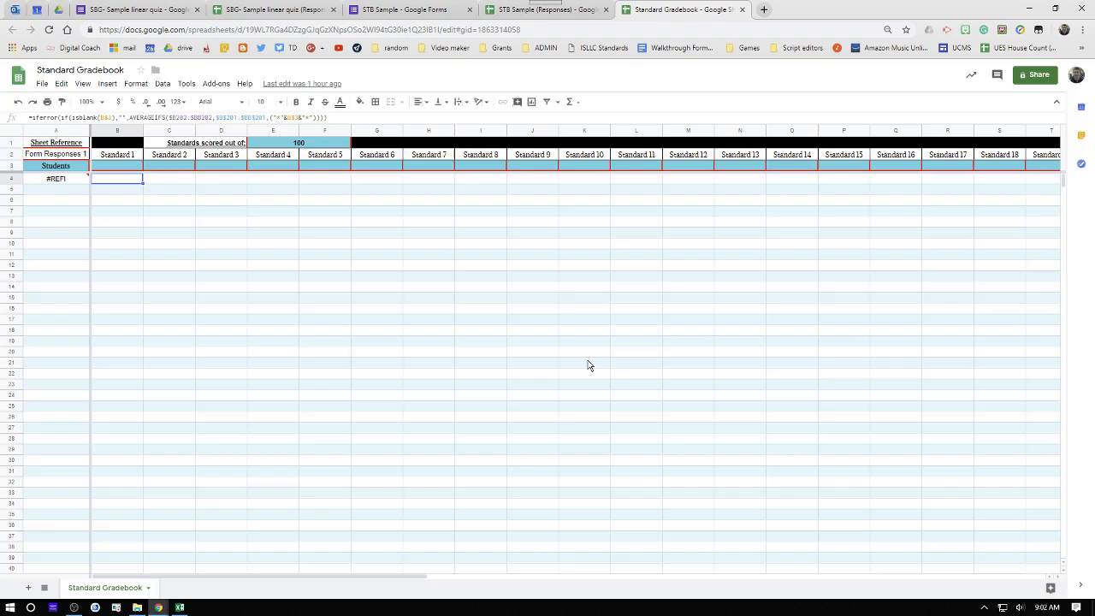
- Open the Copy of Standard Gradebook tab in the quiz responses spreadsheet and select the Standard 1–2 code cells
click(278, 9)
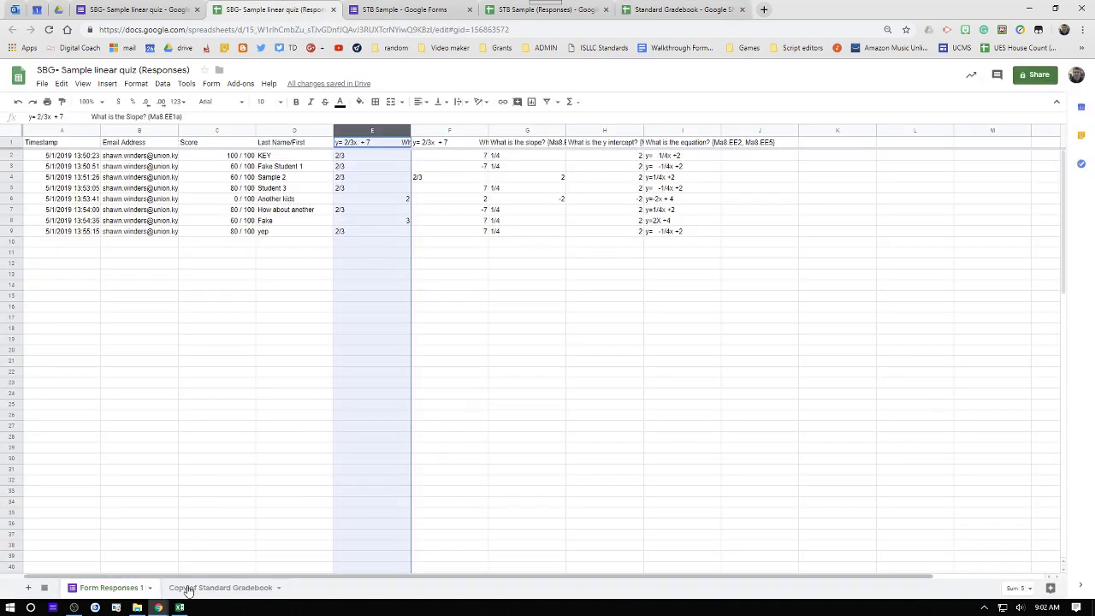
click(254, 593)
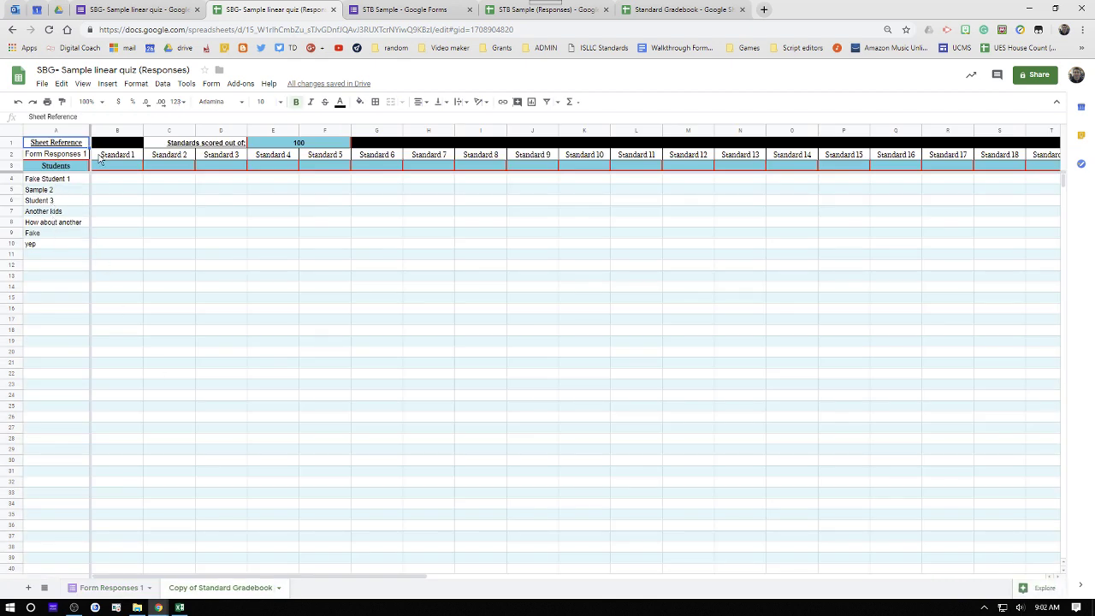
click(123, 165)
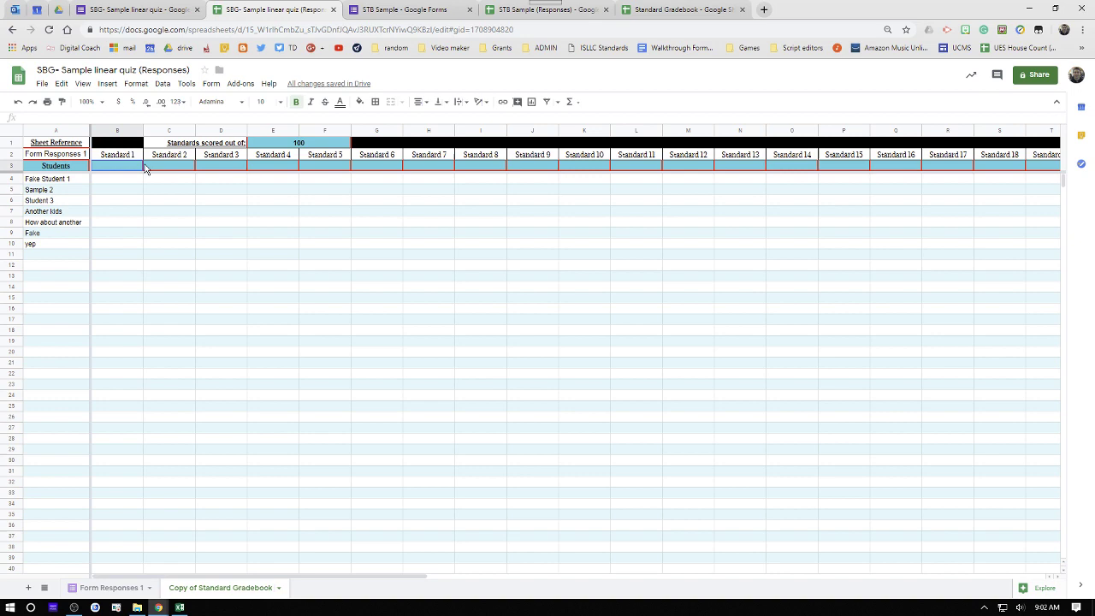
click(161, 168)
- Copy codes Ma8.EE1a and Ma8.EE1b from the question headers into the Standard 1 and 2 cells
click(232, 167)
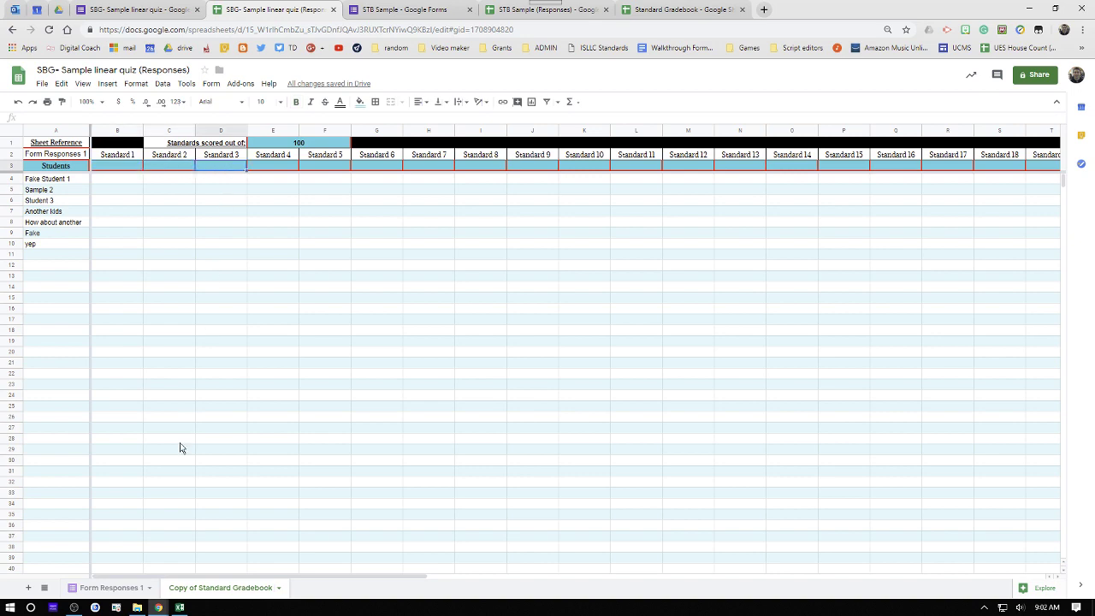
click(107, 587)
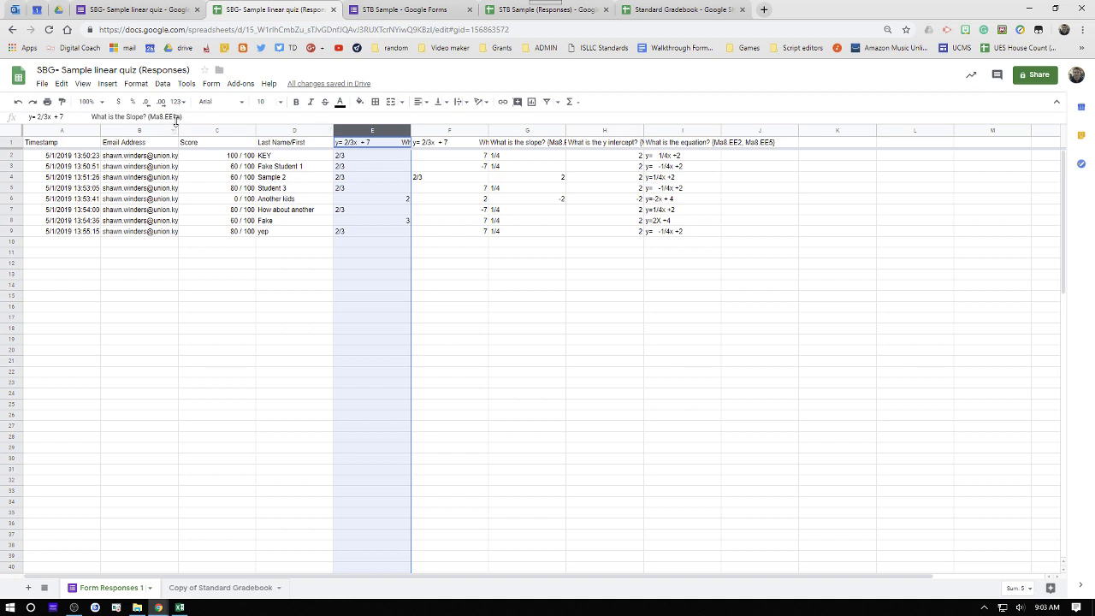
drag(176, 116, 160, 117)
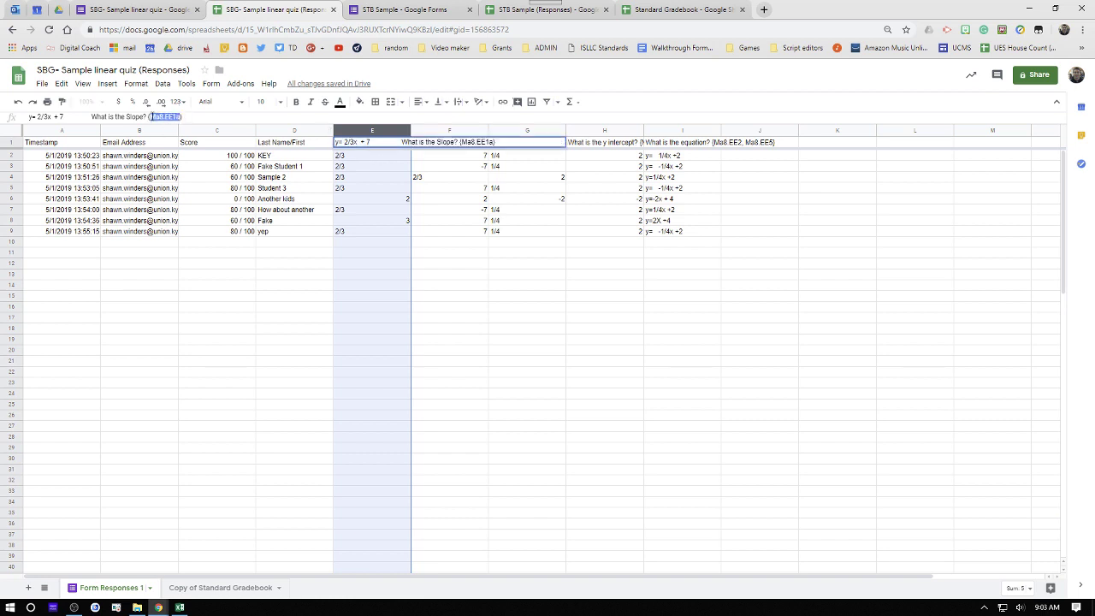
click(214, 588)
click(128, 166)
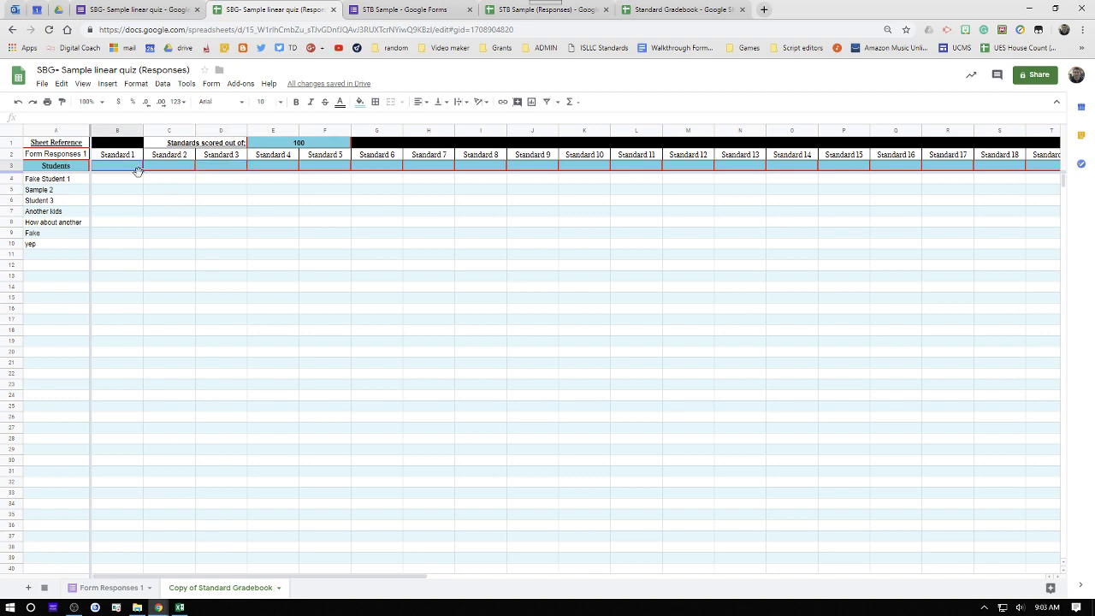
text(Ma8.EE1a)
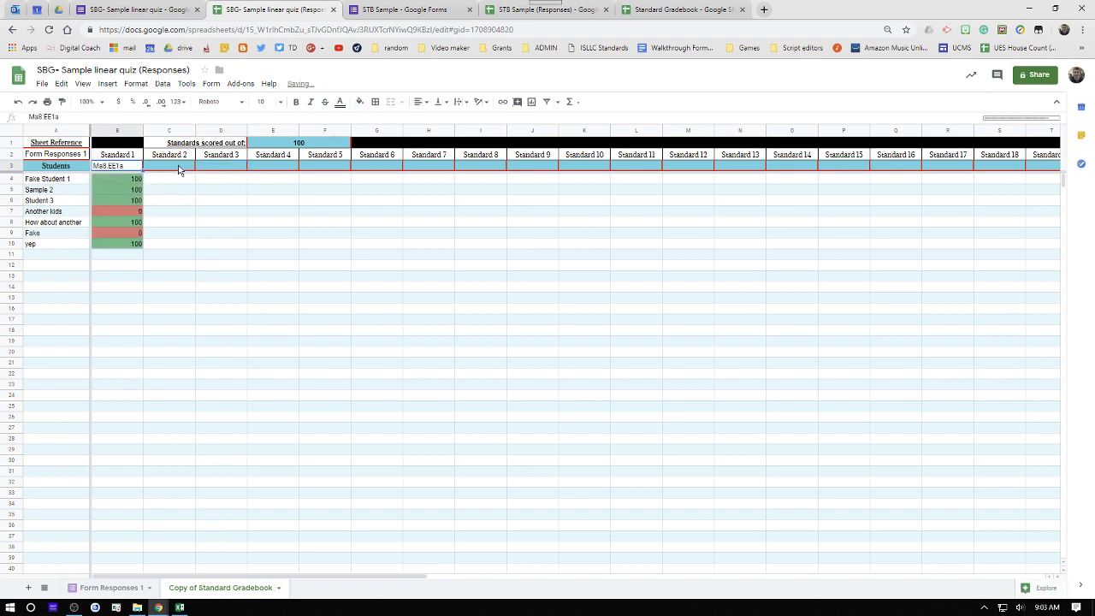
click(179, 170)
click(115, 589)
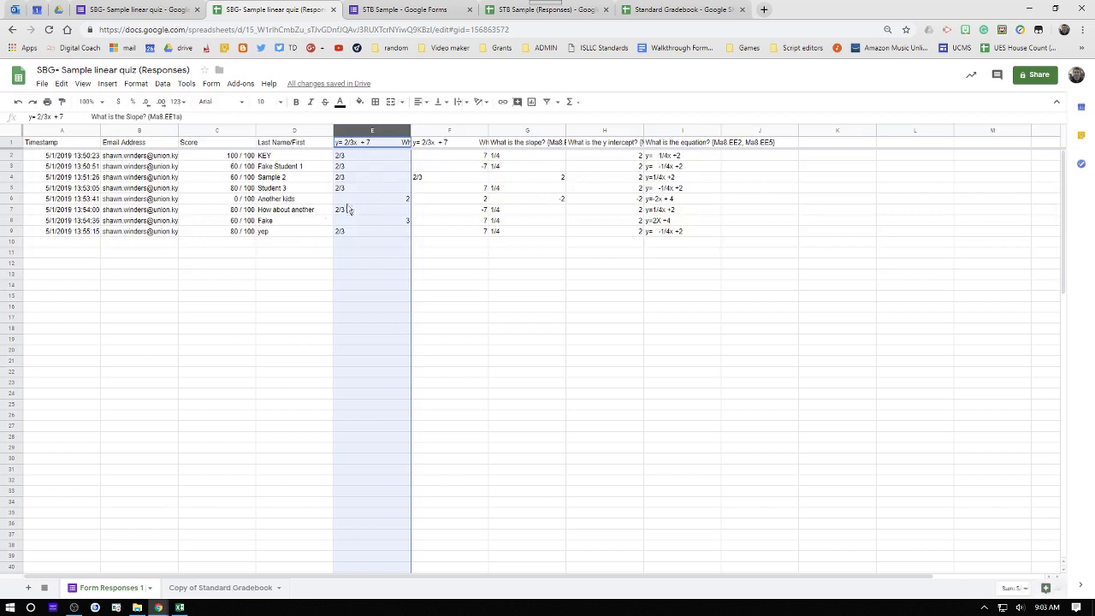
click(428, 145)
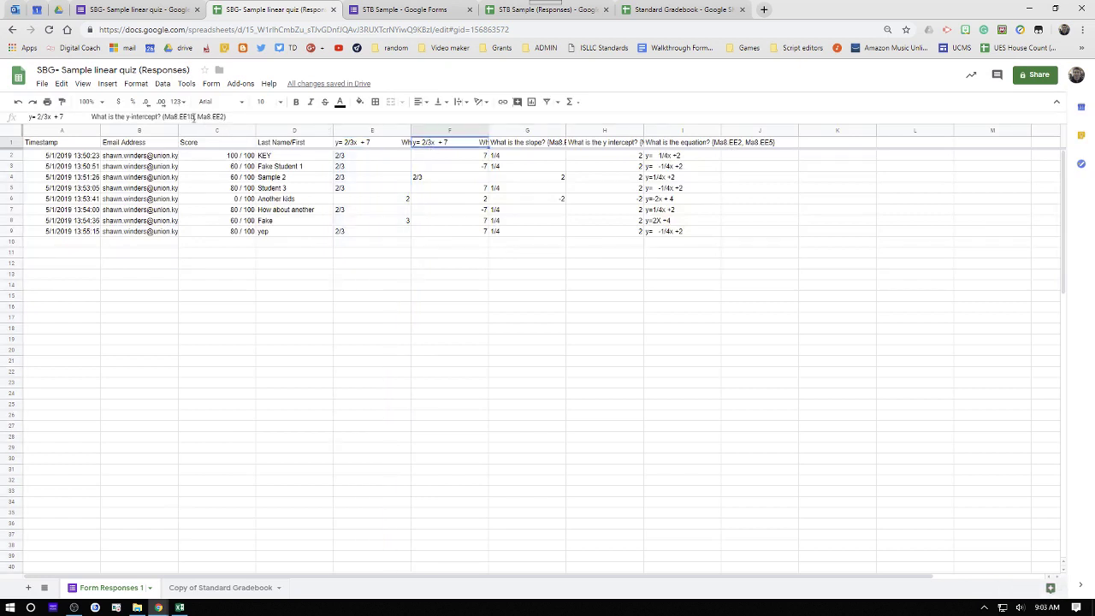
drag(196, 116, 168, 117)
key(ctrl+c)
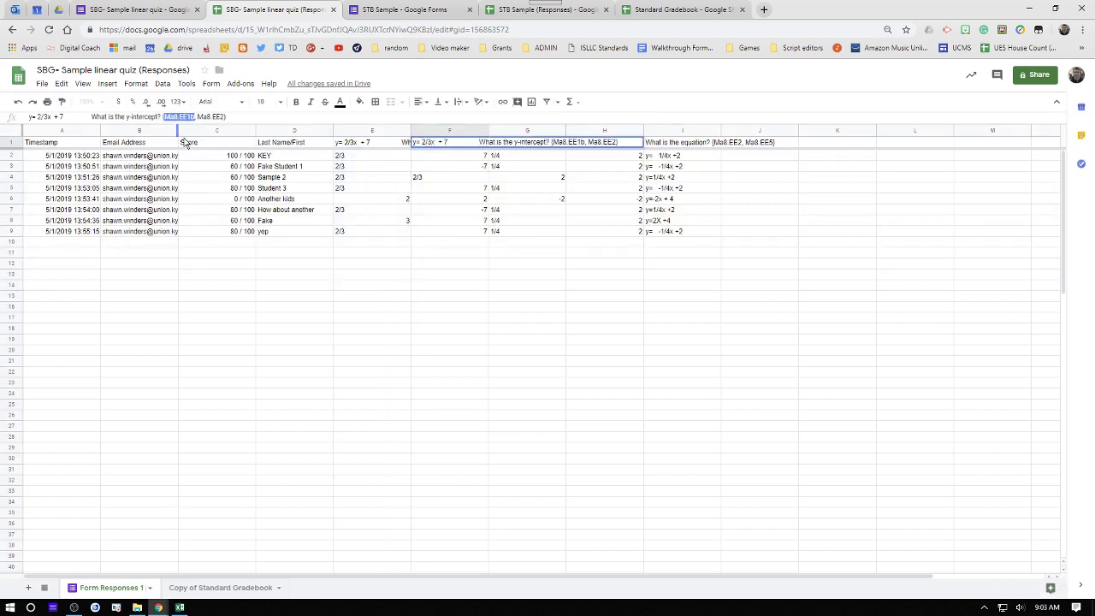
click(220, 588)
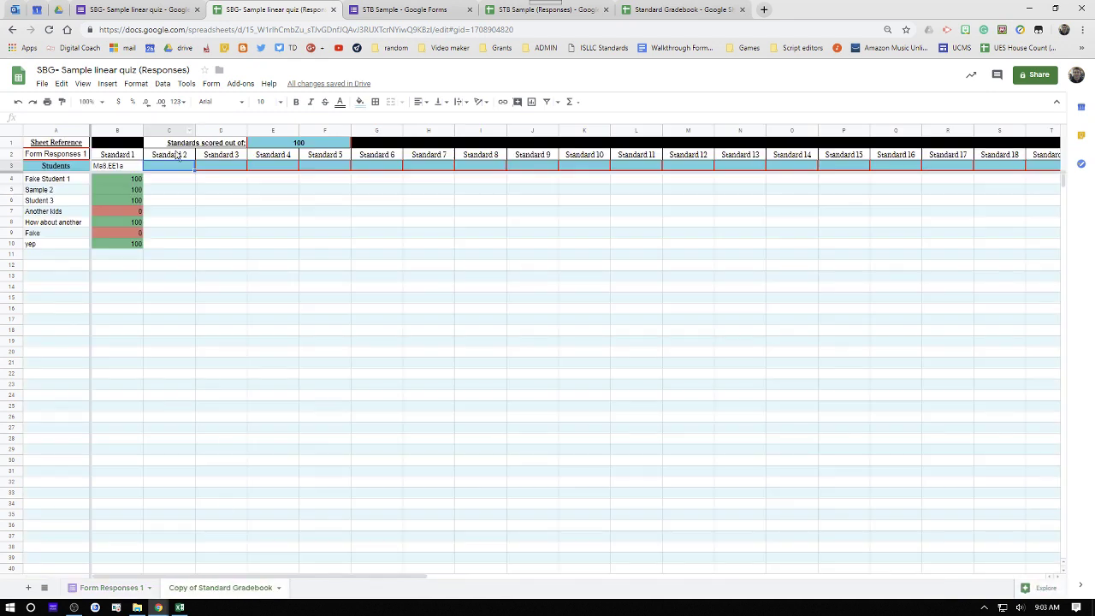
key(ctrl+v)
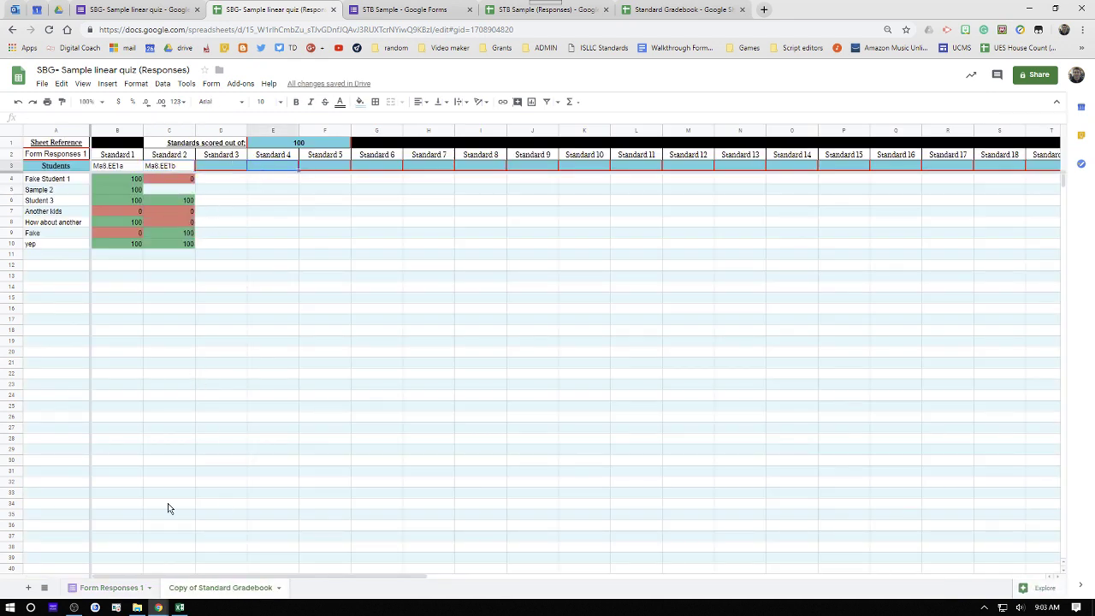
- Paste Ma8.EE2 and Ma8.EE3 into the Standard 4 and 5 code cells (E3, F3)
click(111, 587)
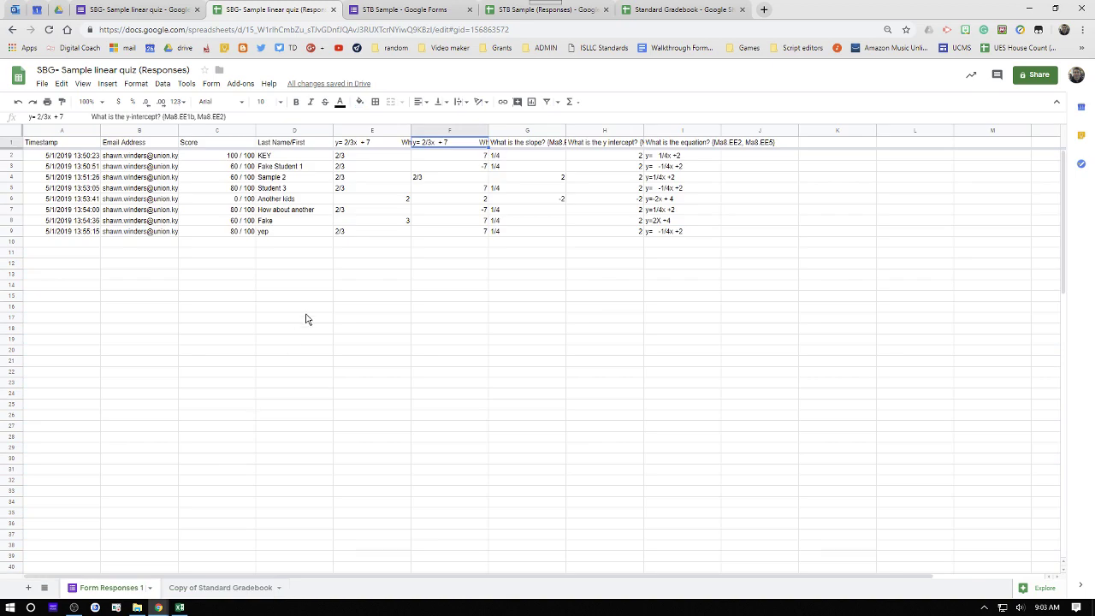
click(511, 144)
click(435, 144)
drag(225, 117, 202, 117)
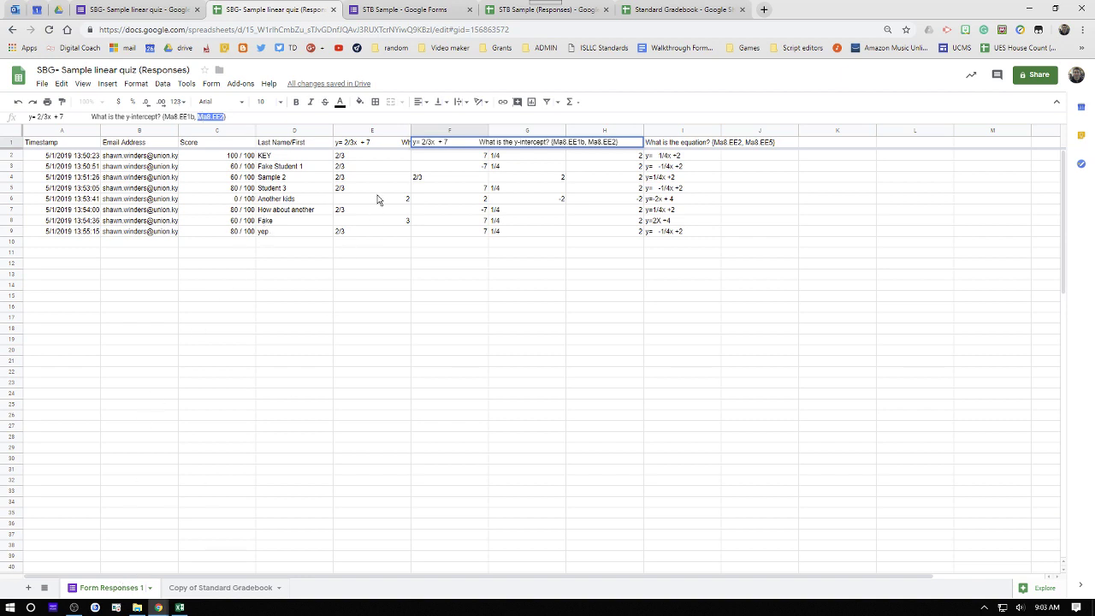
click(193, 589)
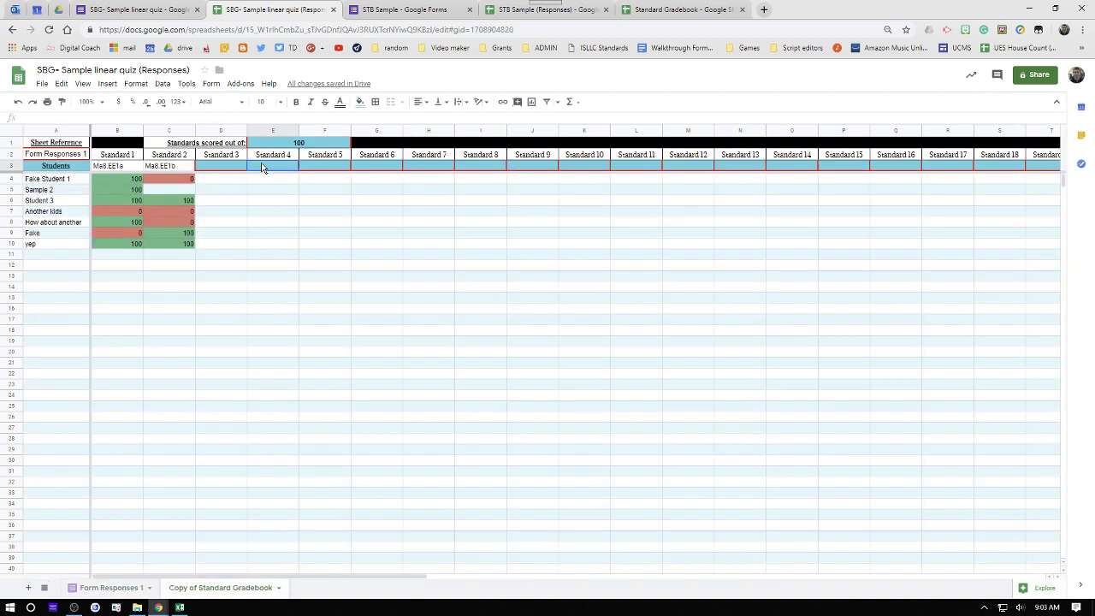
text(Ma8.EE2)
click(106, 589)
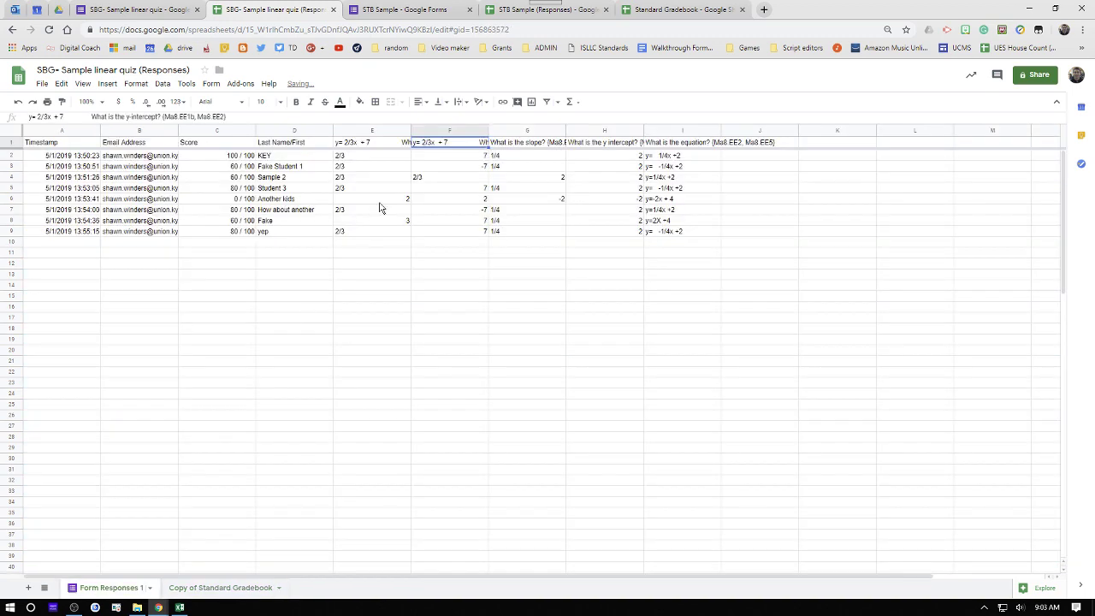
click(508, 143)
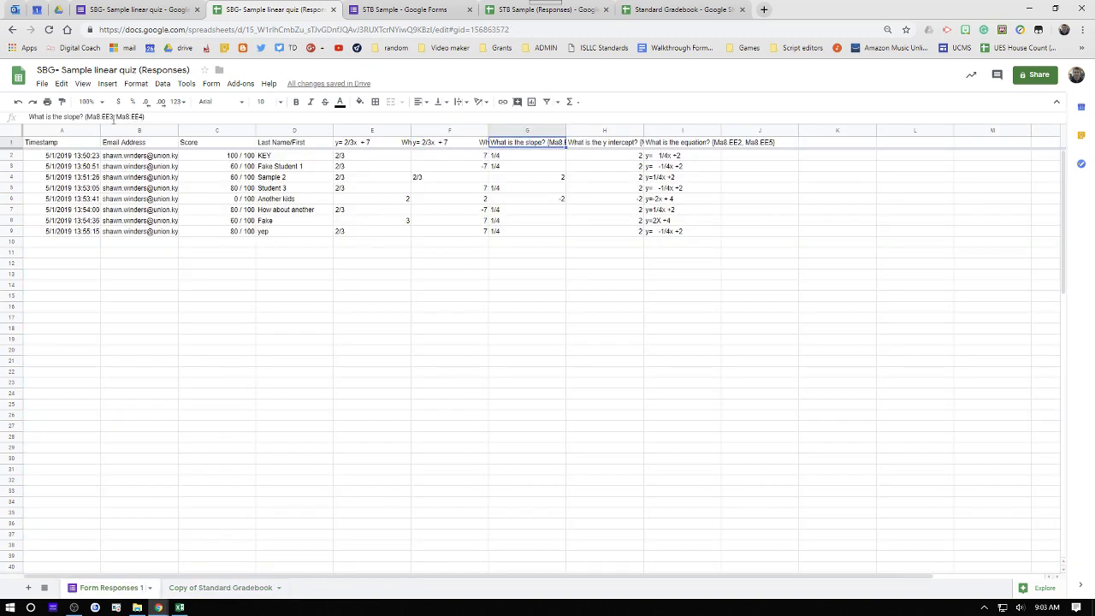
drag(113, 117, 85, 118)
key(ctrl+c)
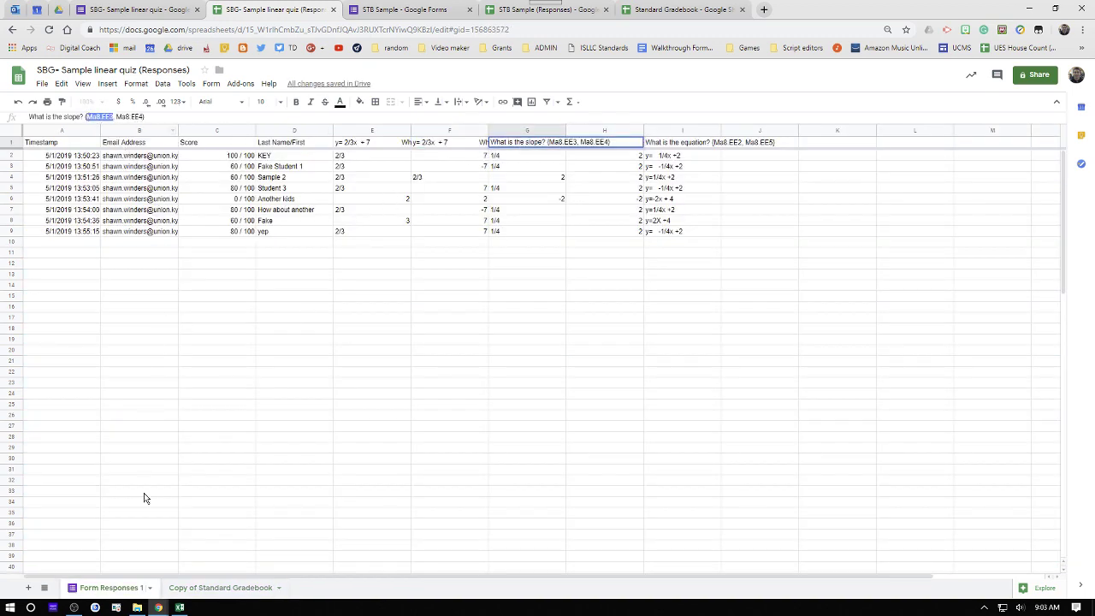
click(183, 588)
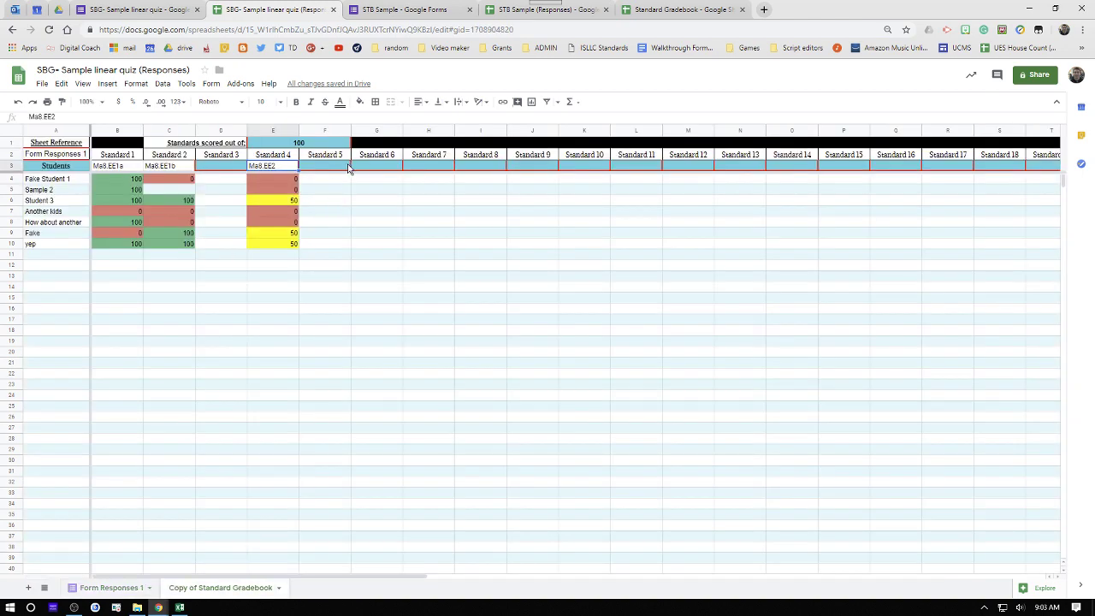
click(336, 168)
key(ctrl+v)
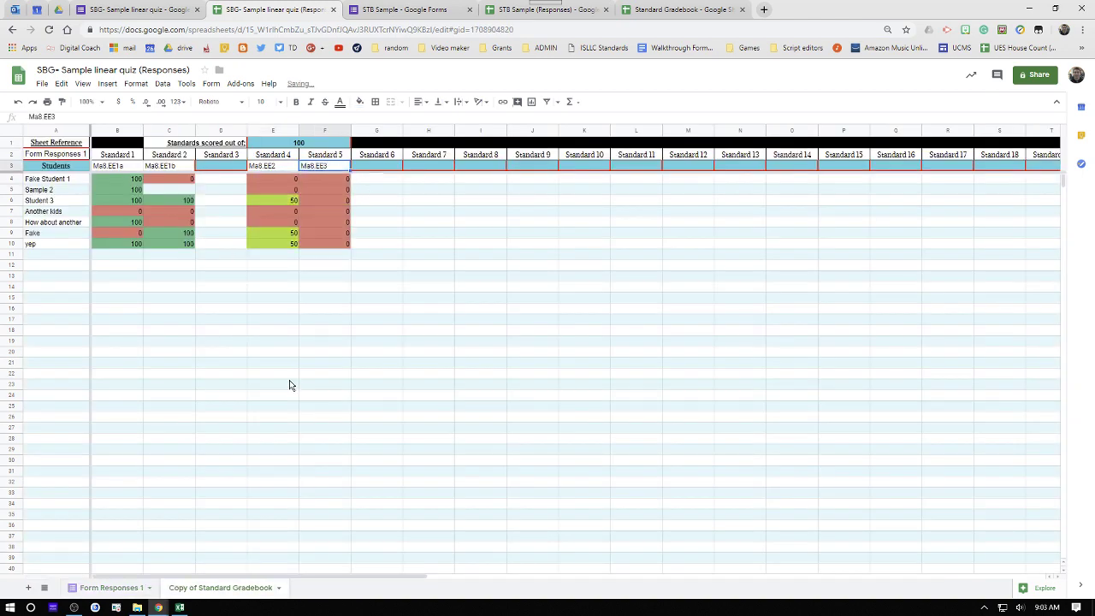
- Paste Ma8.EE4 and Ma8.EE5 into the Standard 6 and 7 code cells (G3, H3)
click(113, 590)
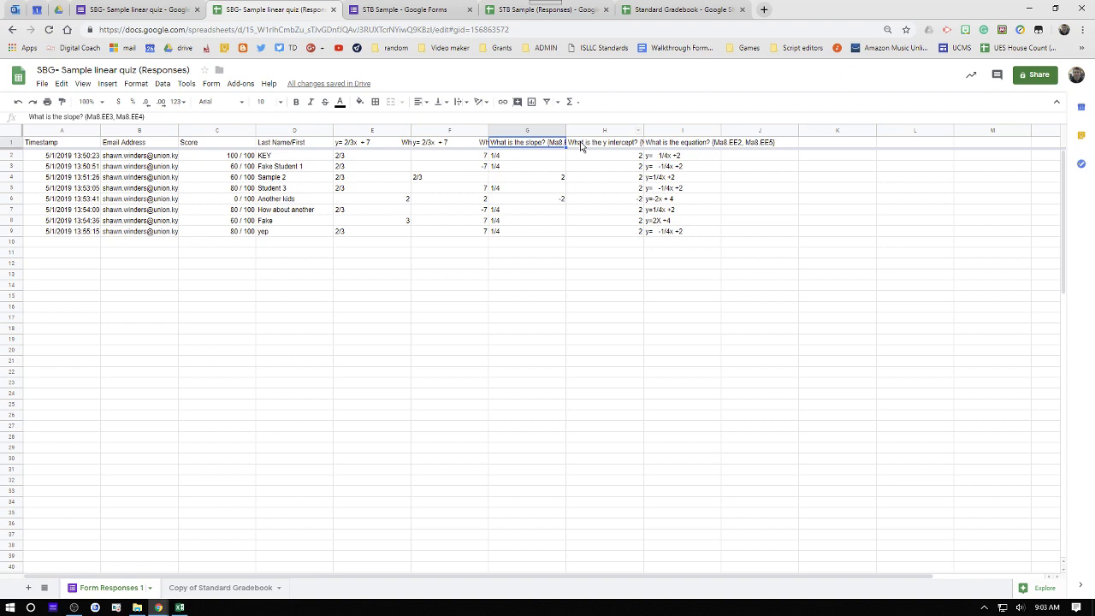
drag(144, 116, 126, 118)
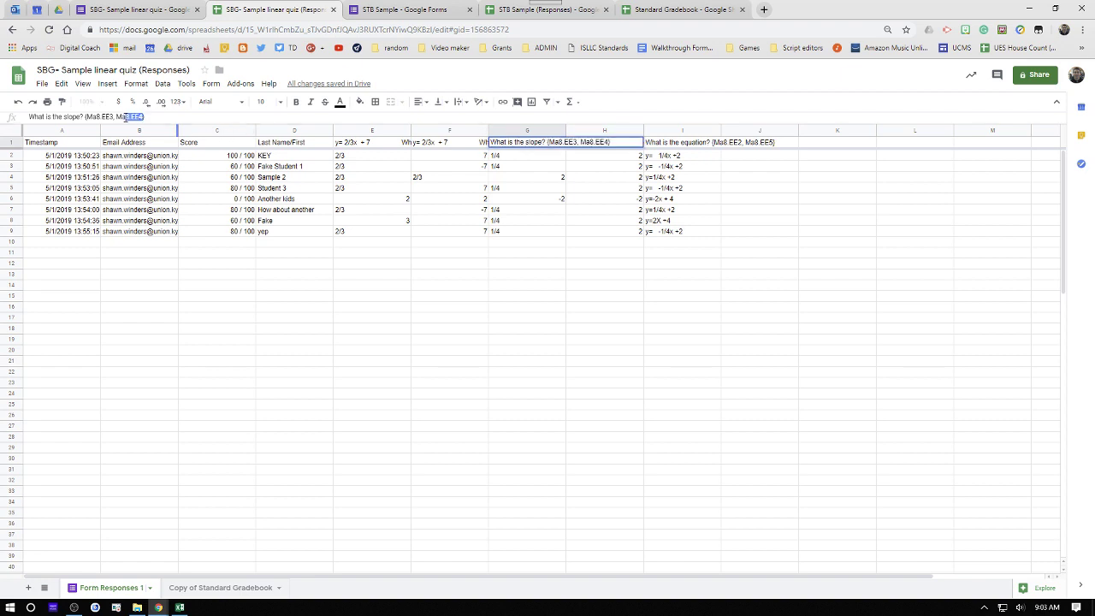
click(207, 587)
click(397, 175)
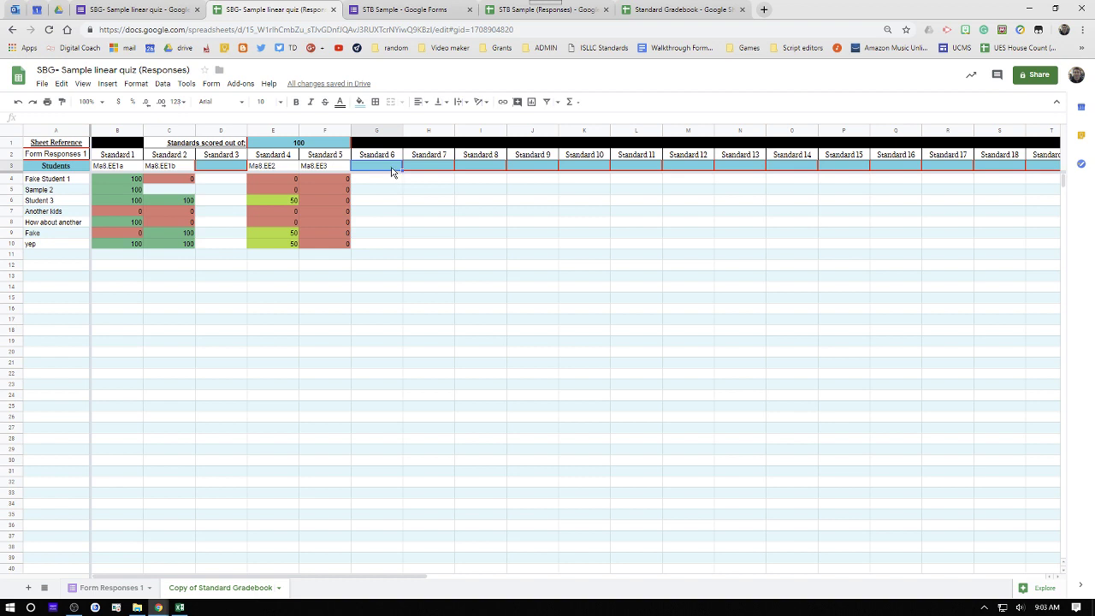
text(Ma8.EE4)
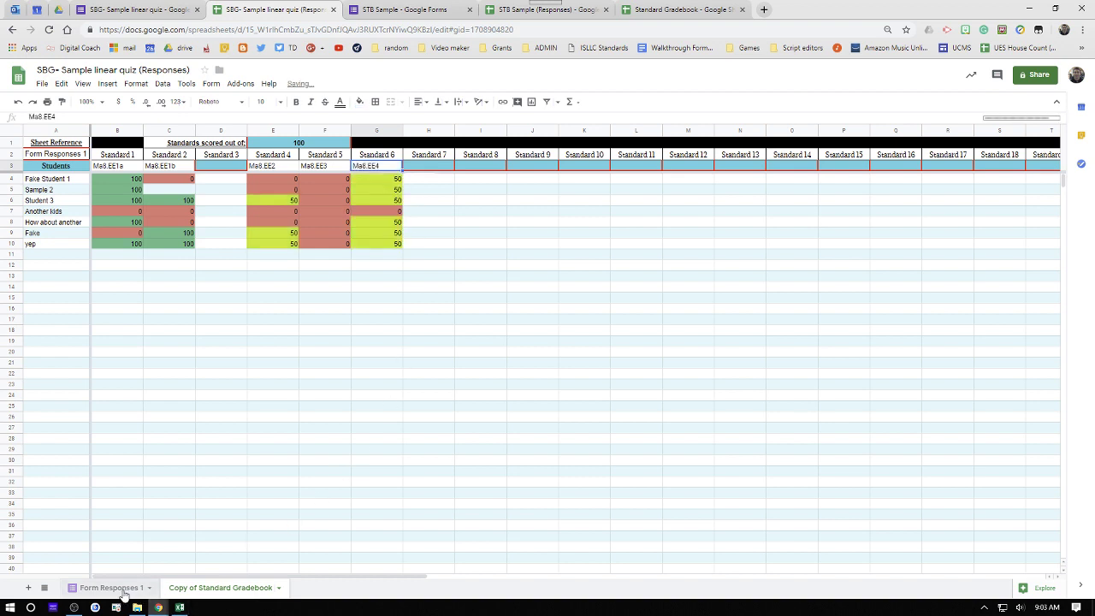
click(122, 590)
click(596, 143)
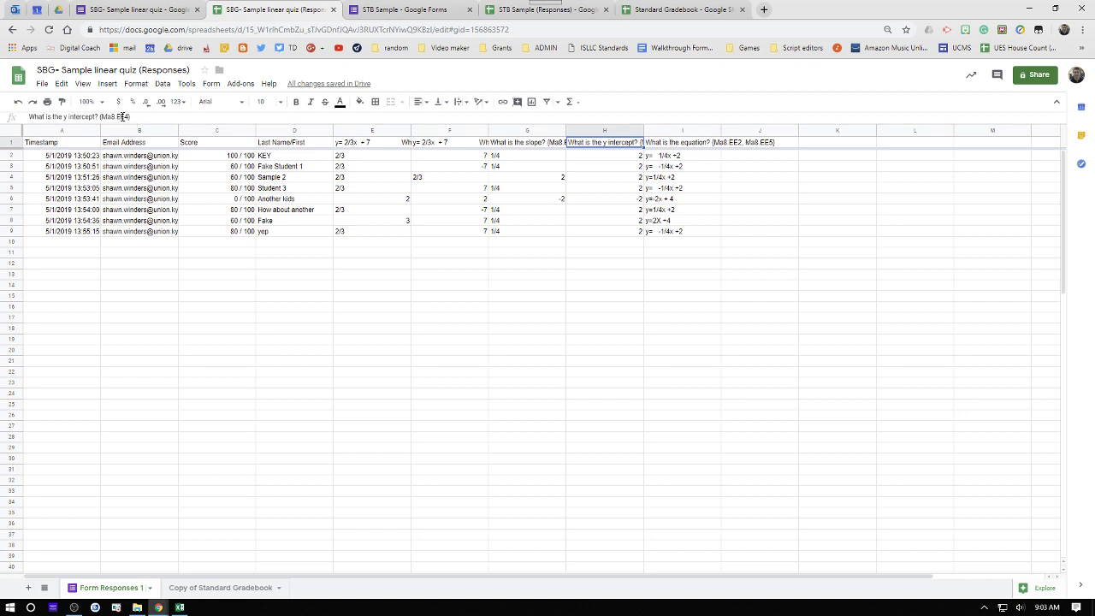
click(660, 146)
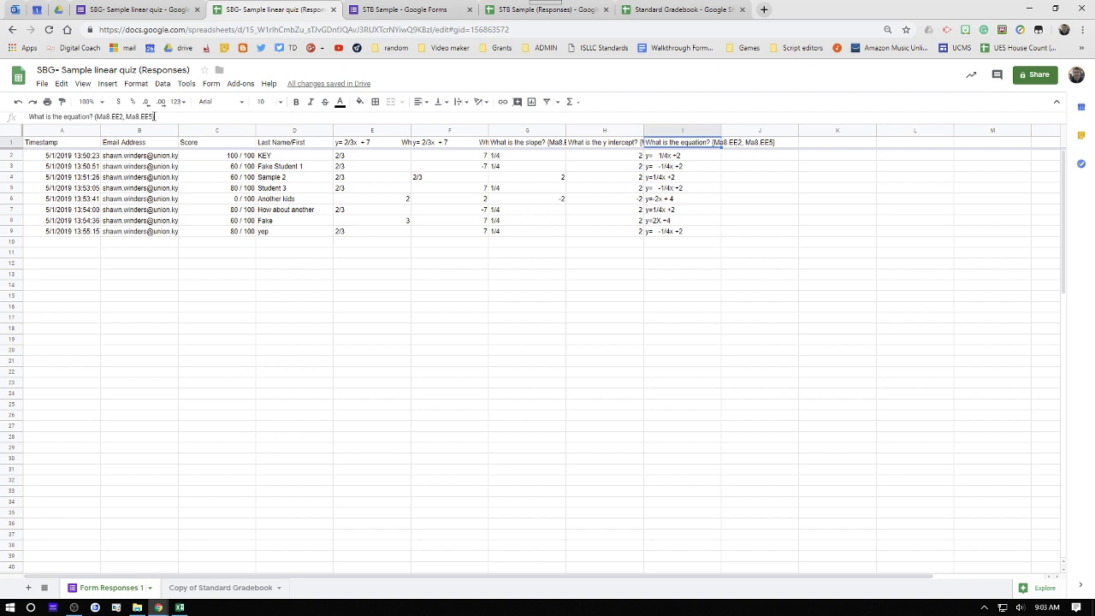
drag(155, 116, 129, 117)
key(ctrl+c)
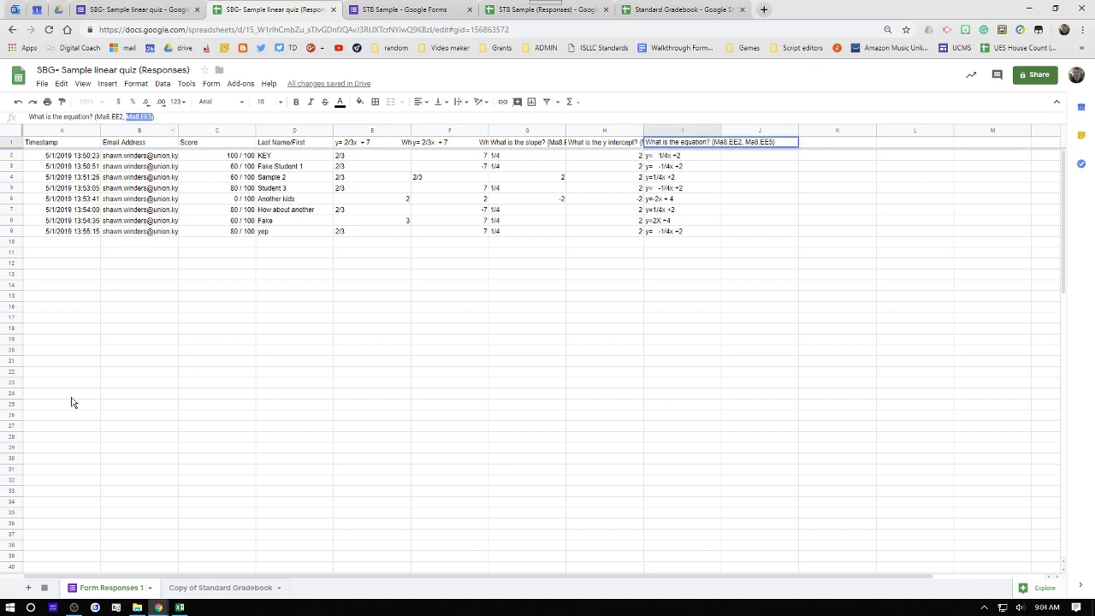
click(218, 588)
click(426, 166)
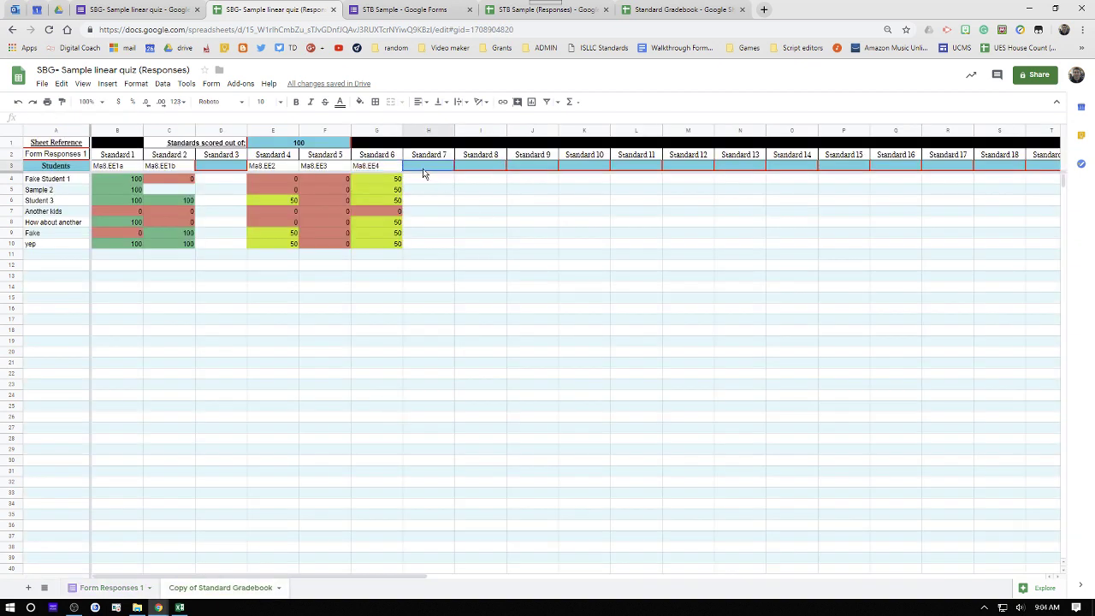
key(ctrl+v)
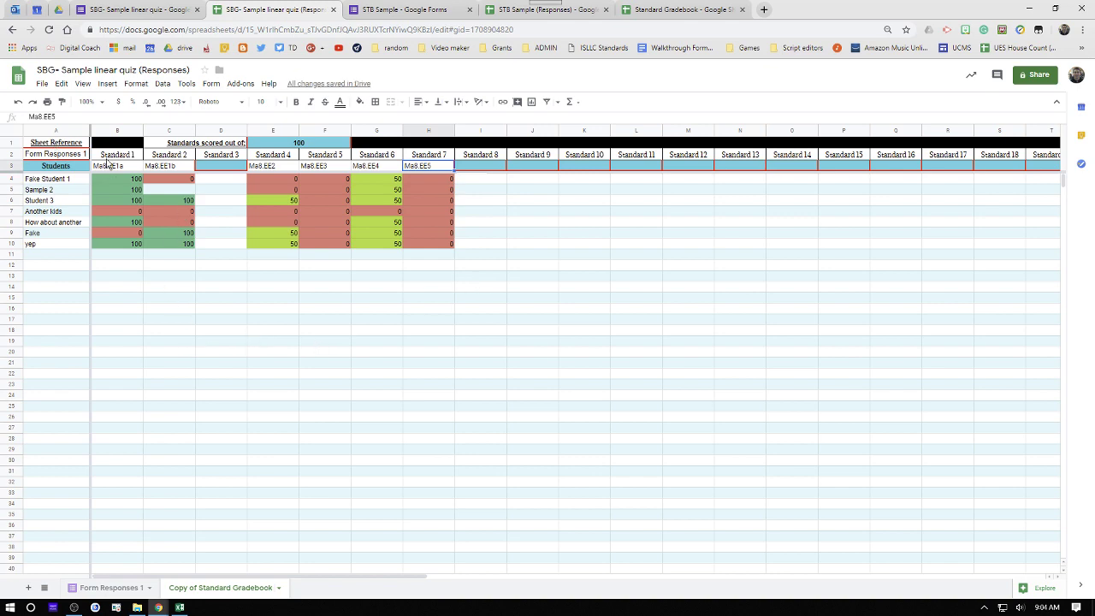
- Inspect the form-response data block below the gradebook, including the slope question header, then return to the top
scroll(166, 430, down, 10)
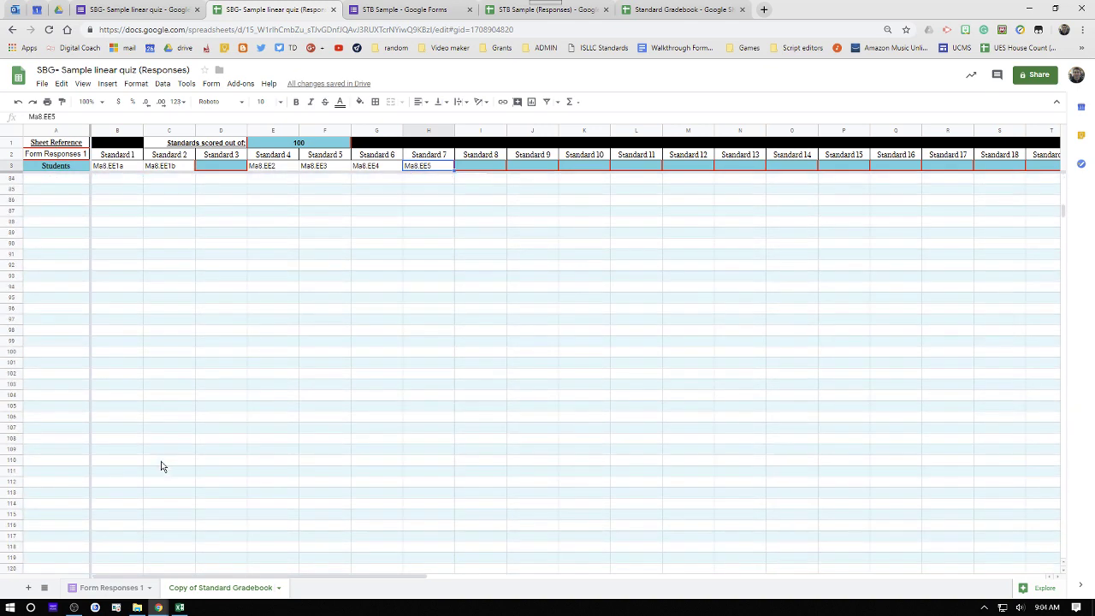
scroll(163, 466, down, 5)
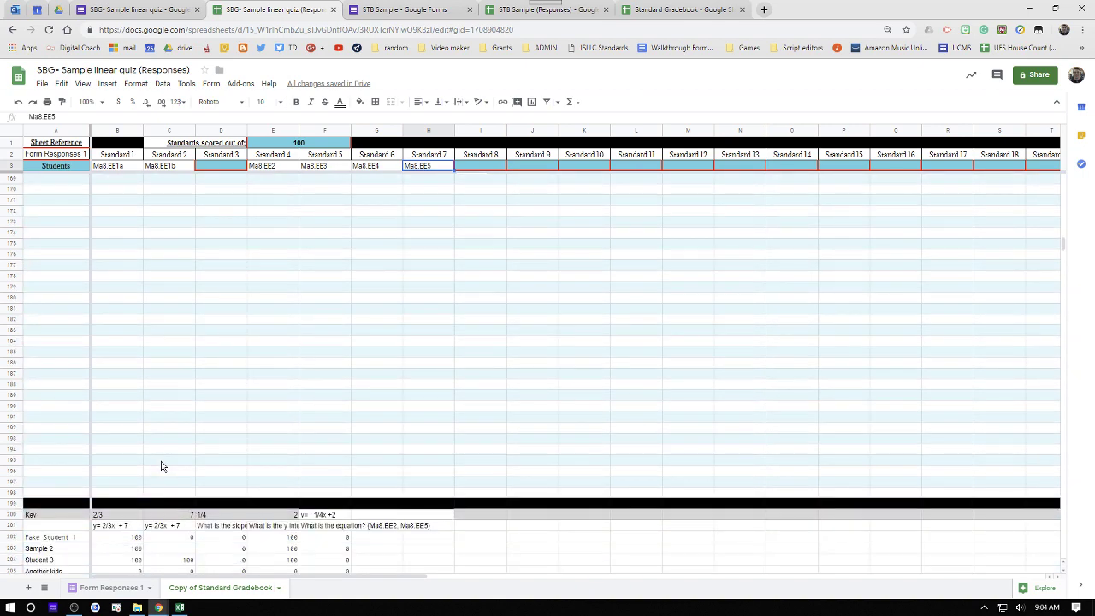
scroll(162, 466, down, 2)
scroll(128, 401, down, 1)
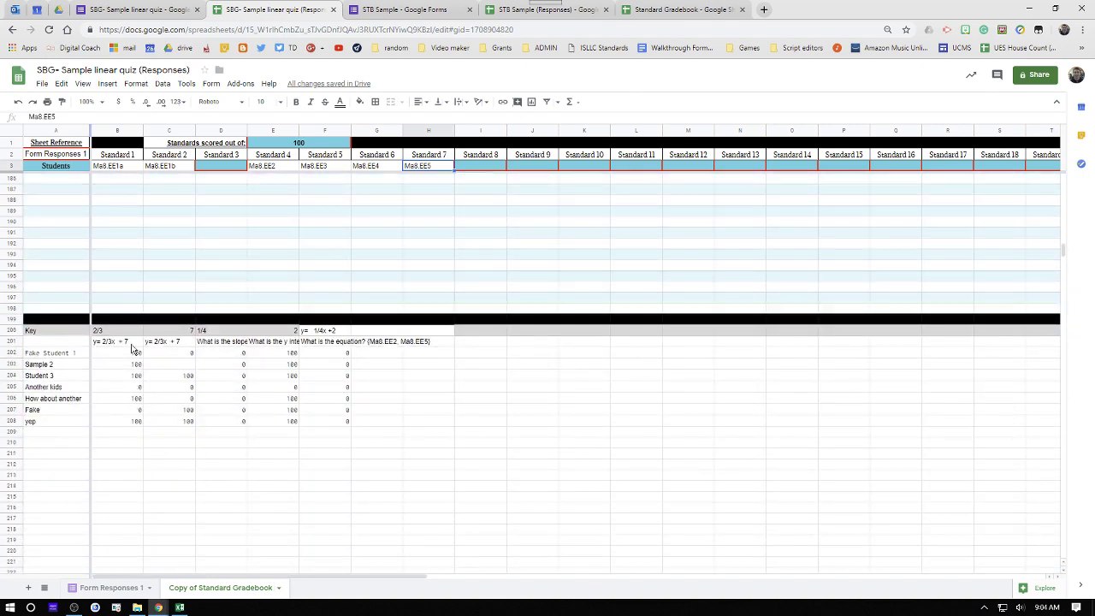
scroll(145, 385, down, 10)
scroll(169, 456, down, 14)
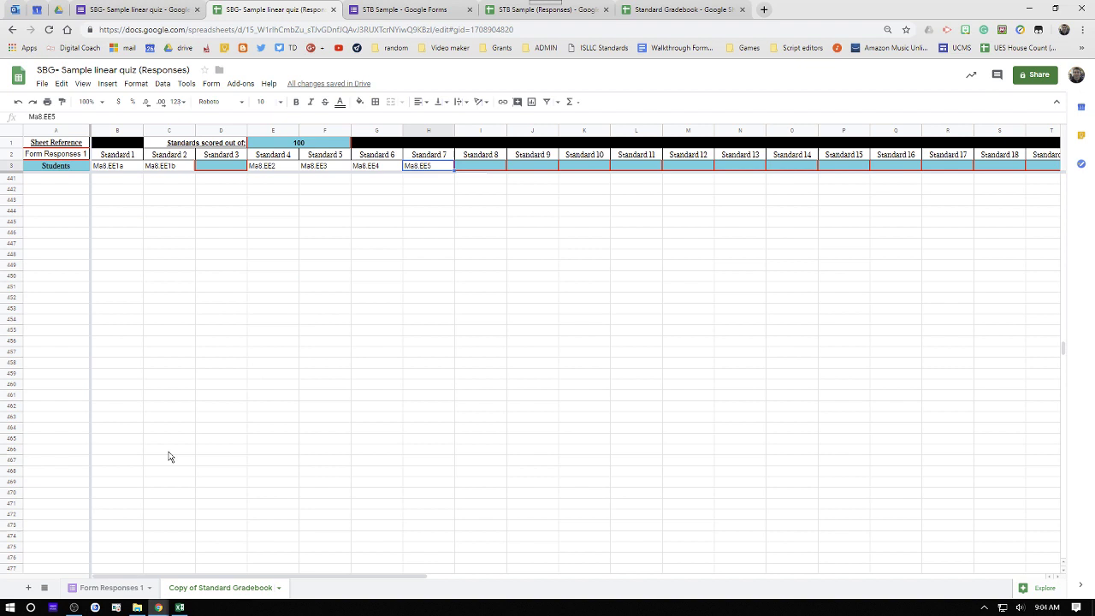
scroll(169, 457, up, 3)
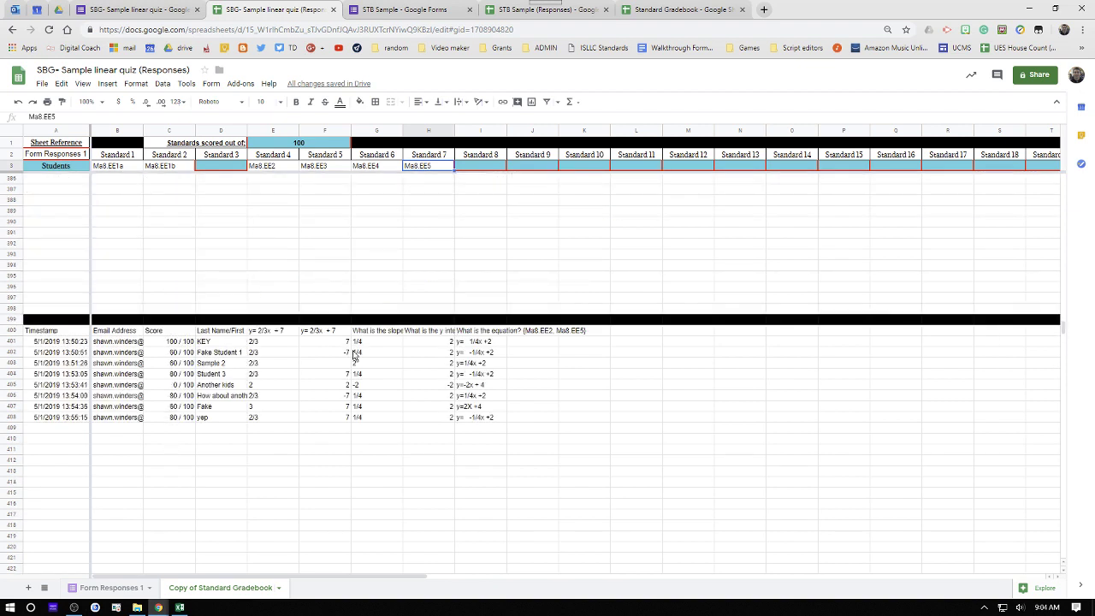
click(366, 332)
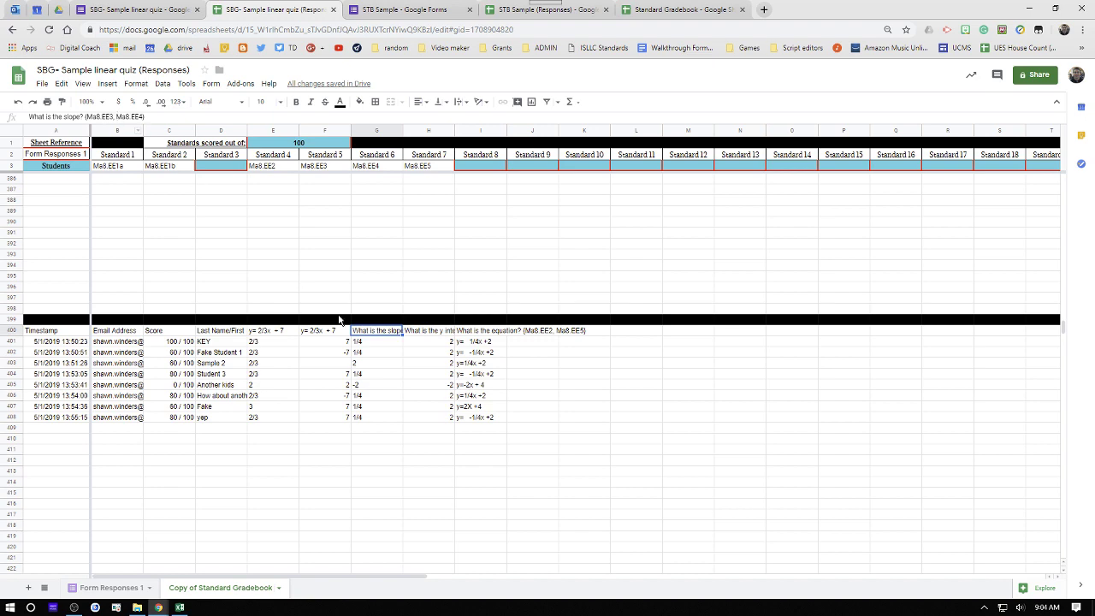
scroll(354, 359, up, 11)
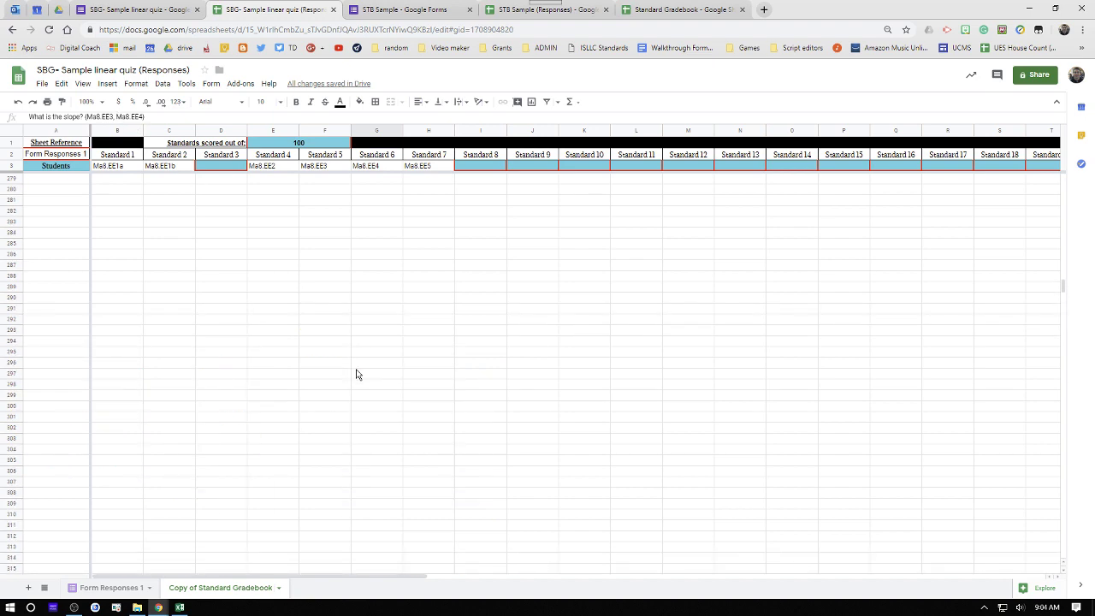
scroll(357, 375, up, 7)
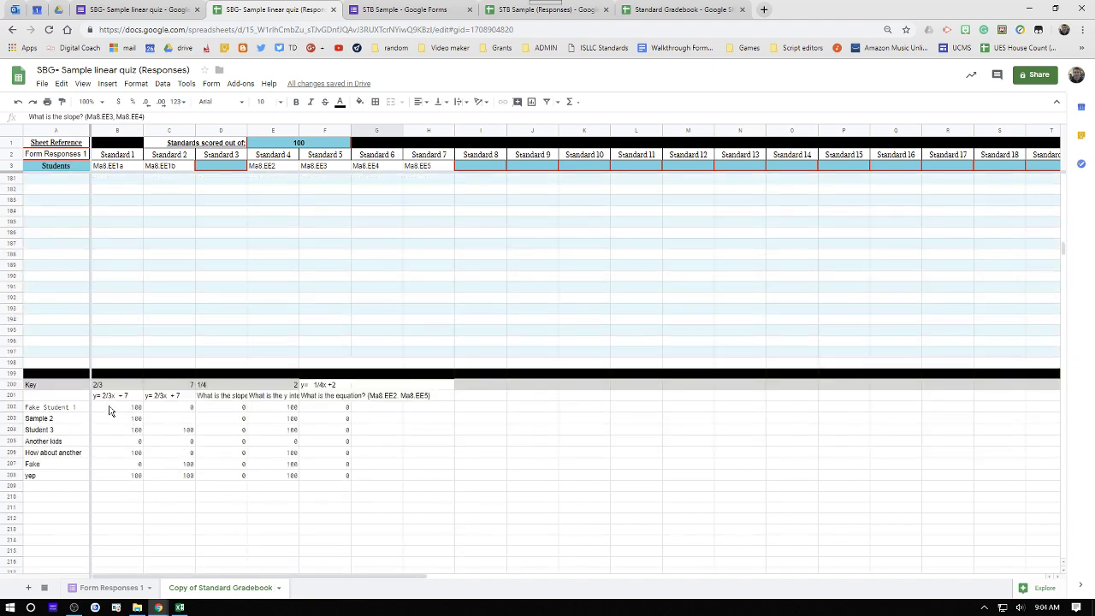
scroll(270, 497, up, 11)
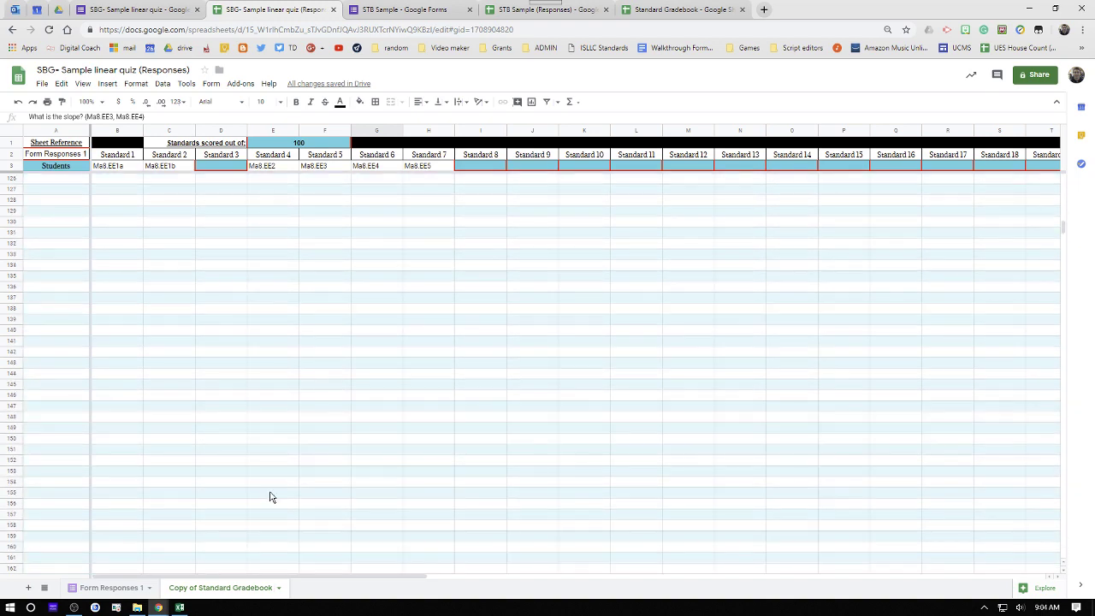
scroll(272, 492, up, 7)
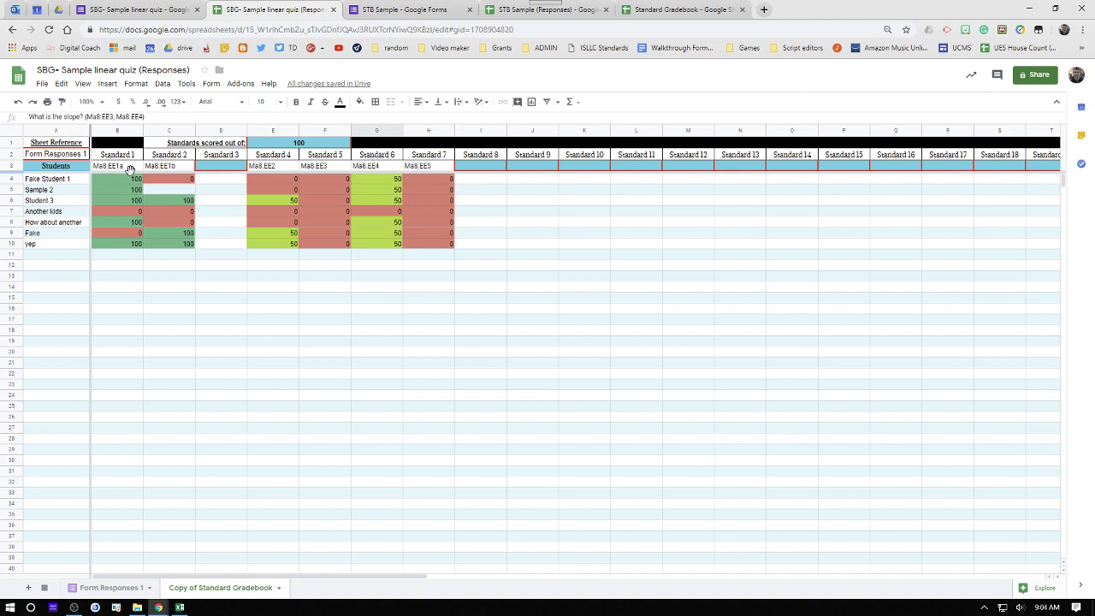
- Shorten B3's code to Ma8.EE1 and delete the Ma8.EE1b code from C3
click(126, 167)
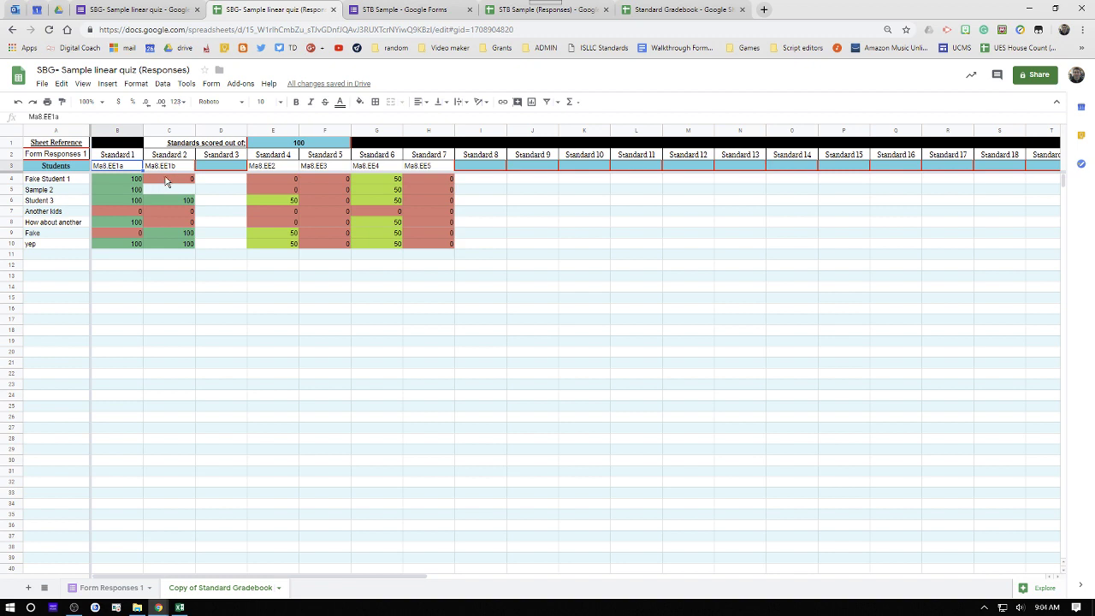
click(61, 119)
key(Return)
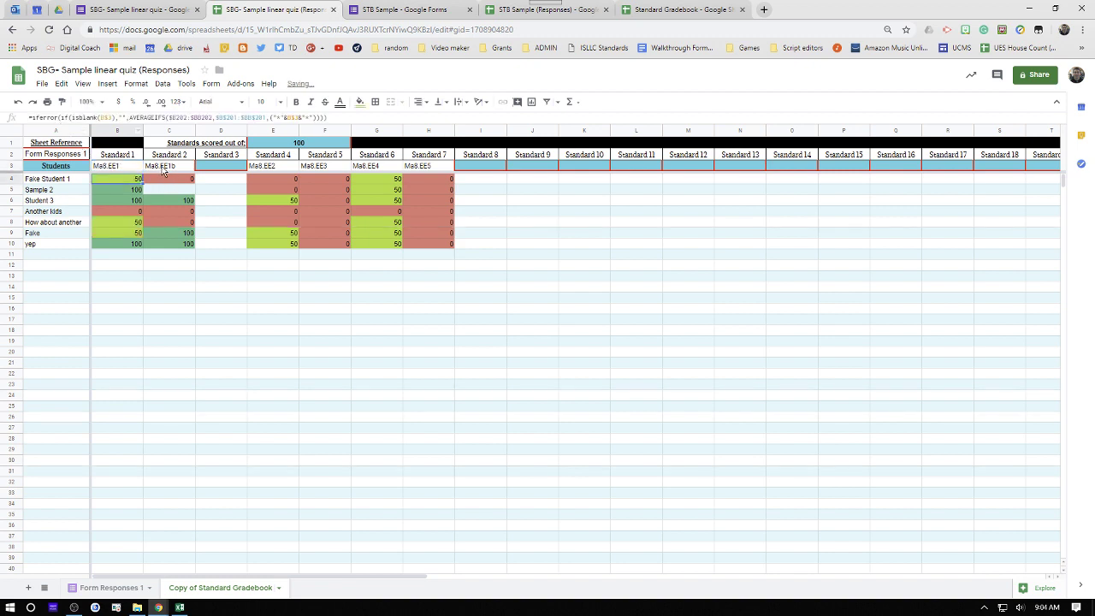
click(163, 168)
drag(64, 119, 3, 120)
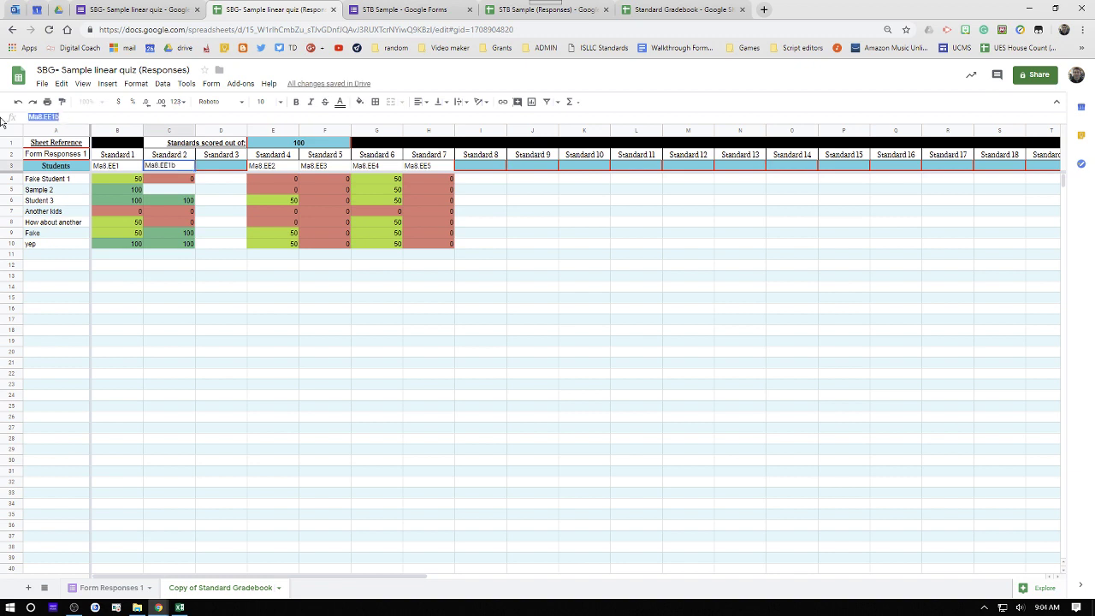
key(BackSpace)
click(190, 307)
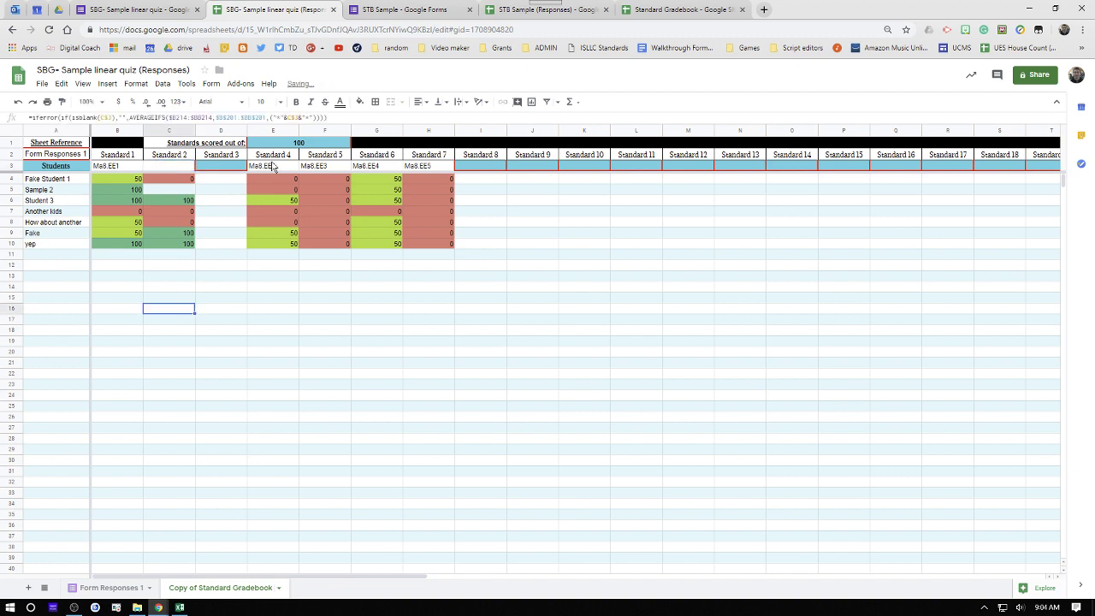
- Try moving codes Ma8.EE2–Ma8.EE5 left, check the broken averaging formulas, and undo the move
drag(274, 168, 307, 175)
click(282, 332)
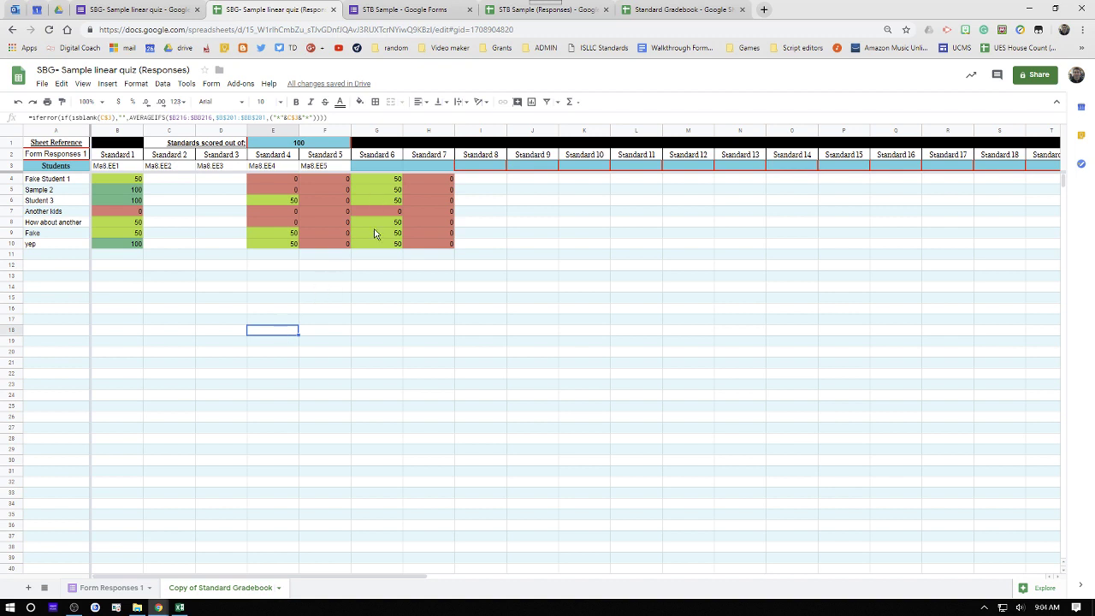
click(294, 256)
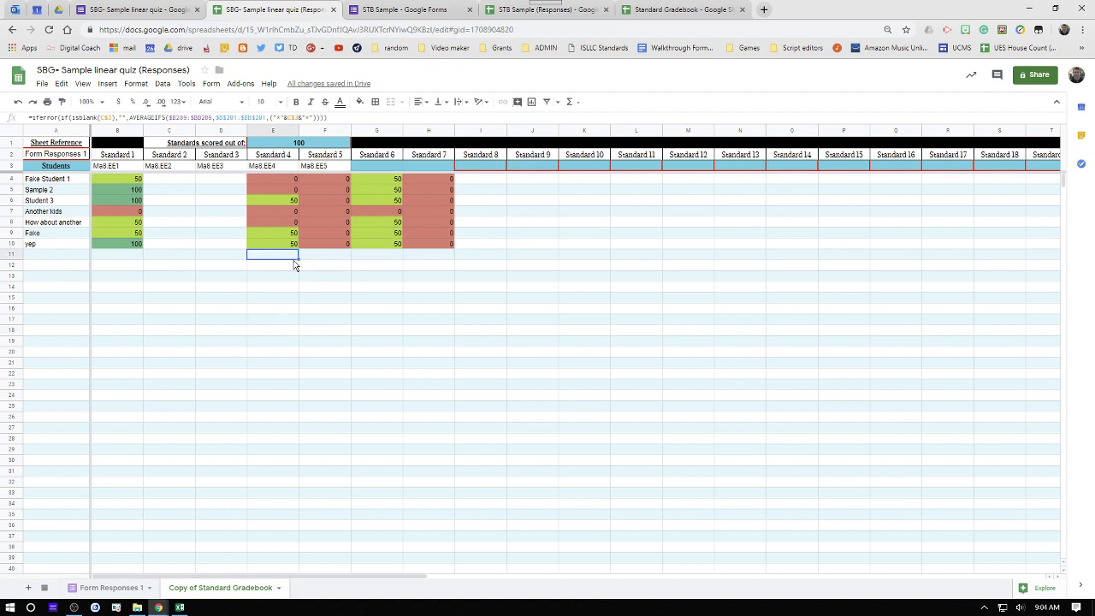
click(177, 183)
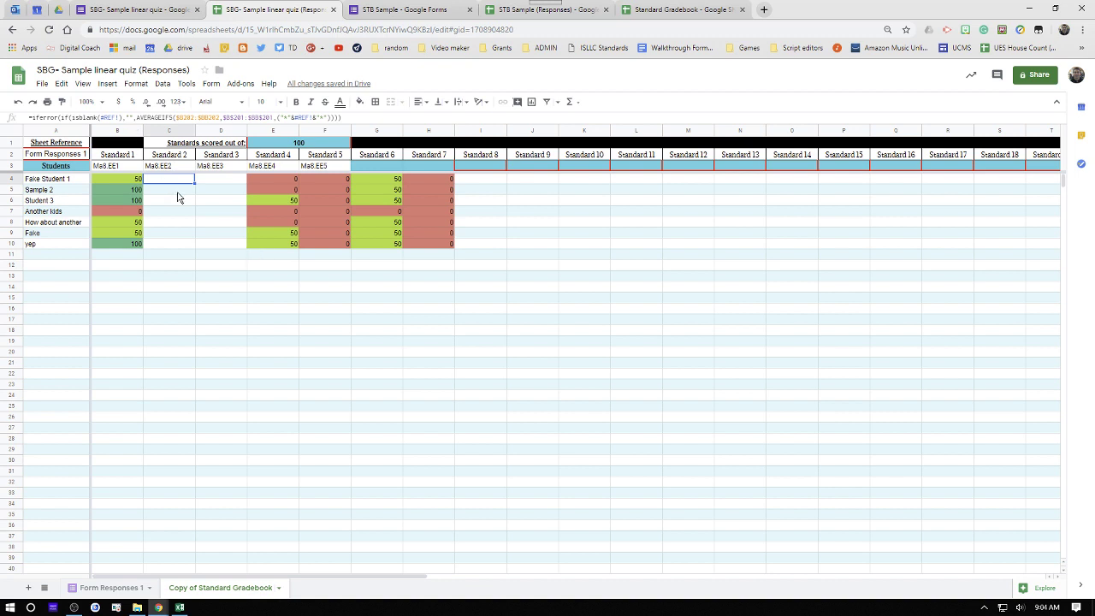
key(ctrl+z)
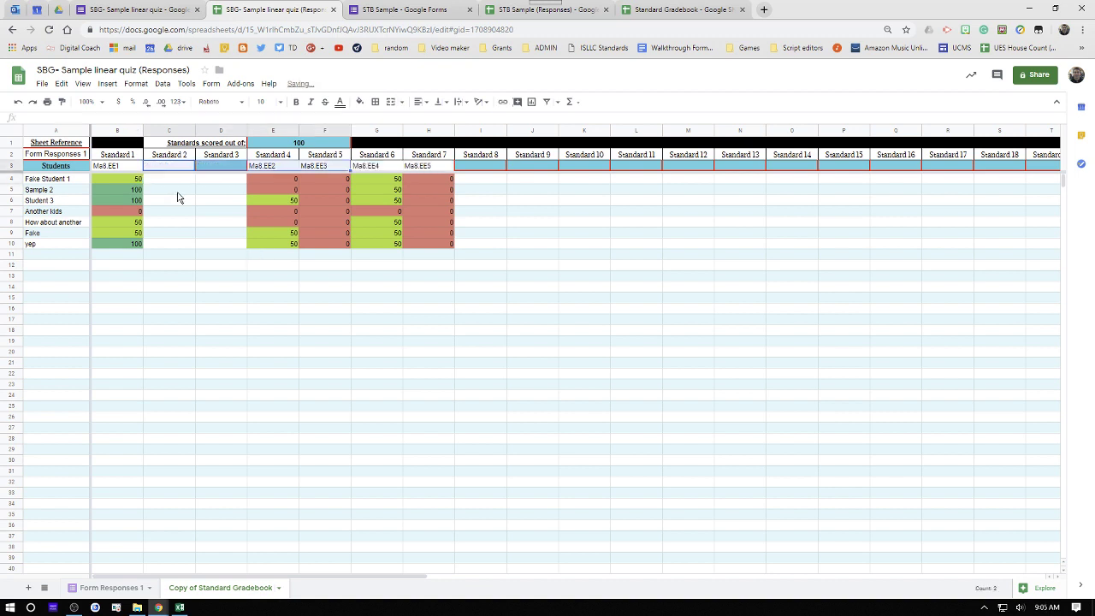
click(274, 310)
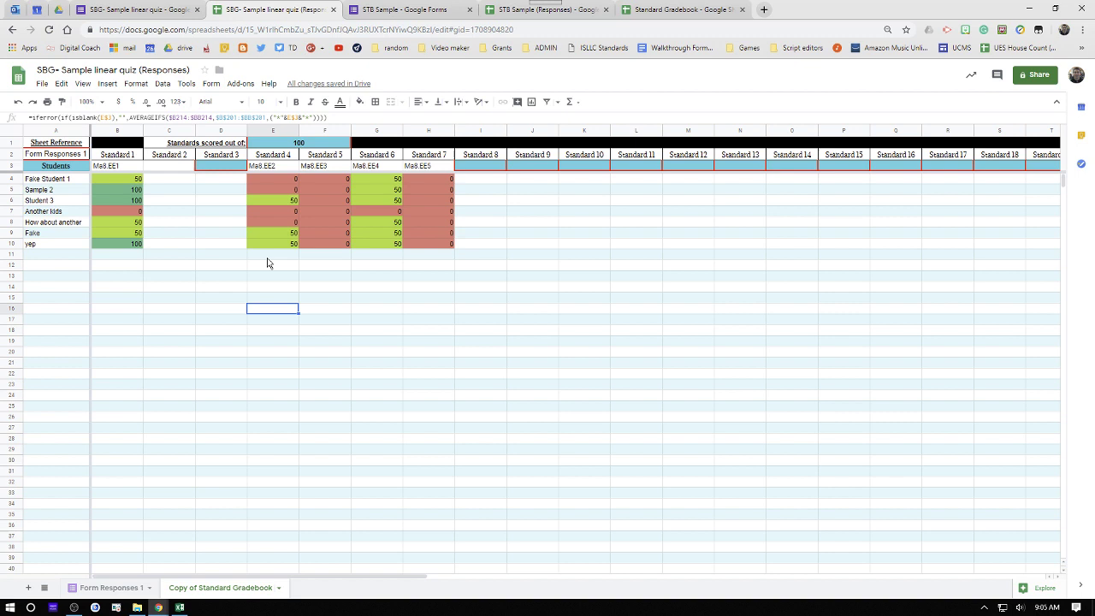
click(326, 354)
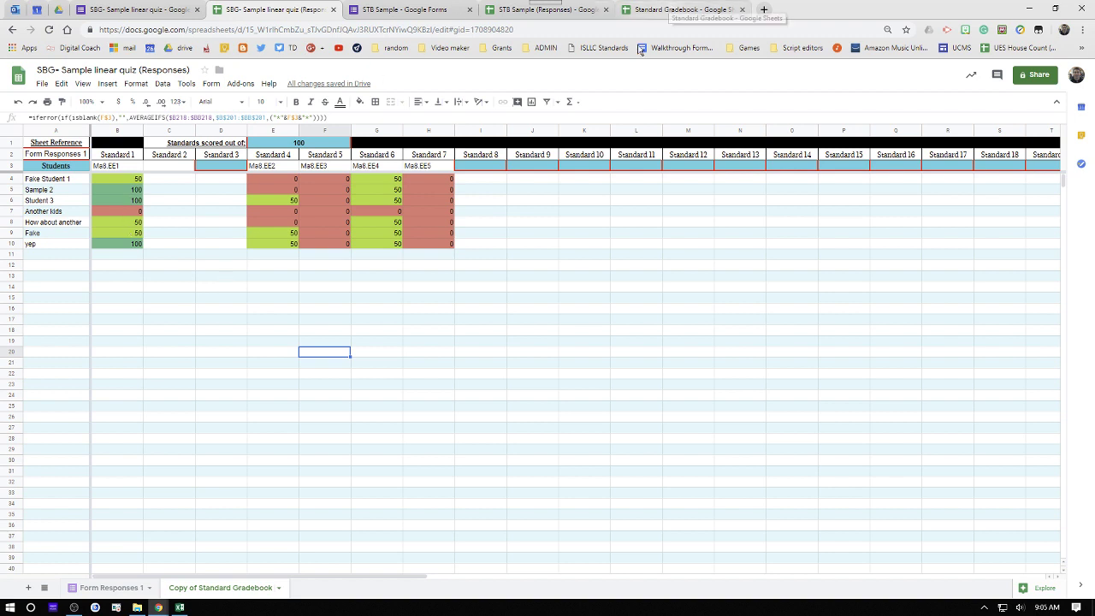
click(663, 11)
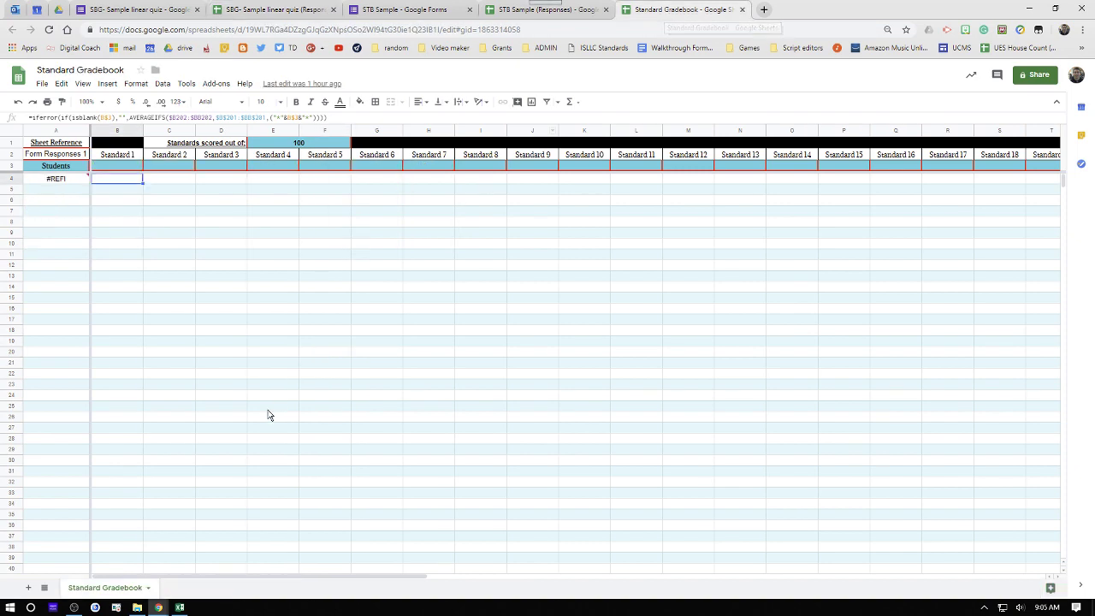
click(295, 10)
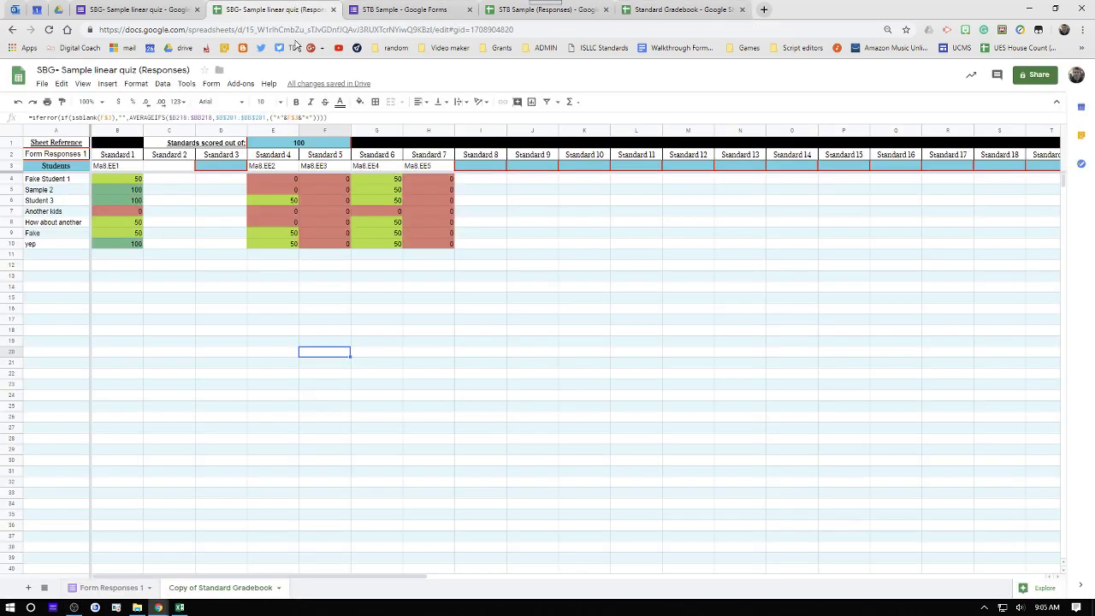
click(301, 143)
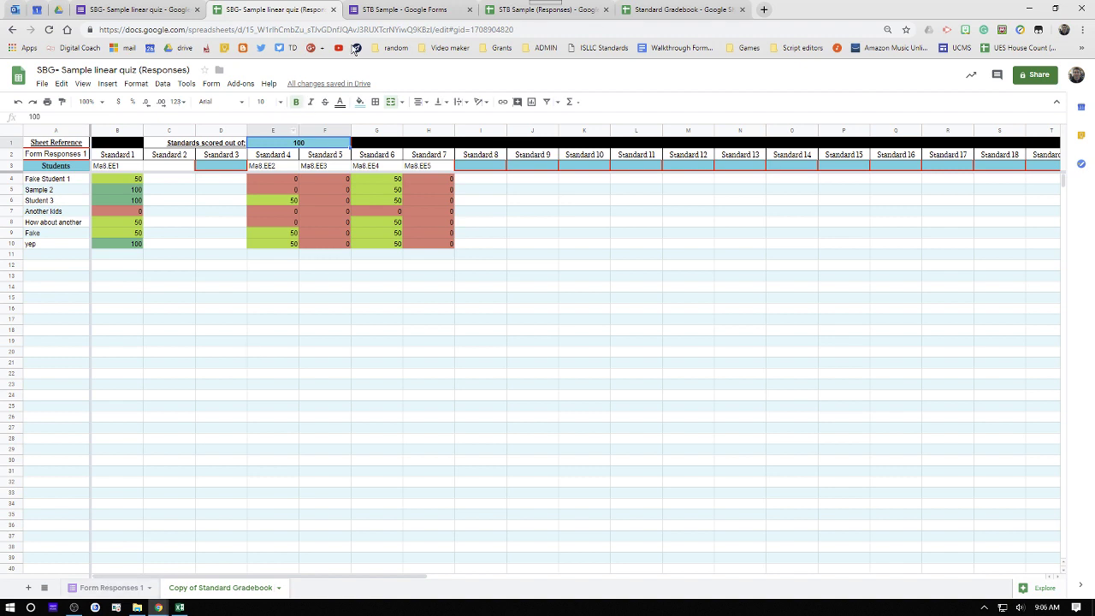
click(143, 587)
click(150, 587)
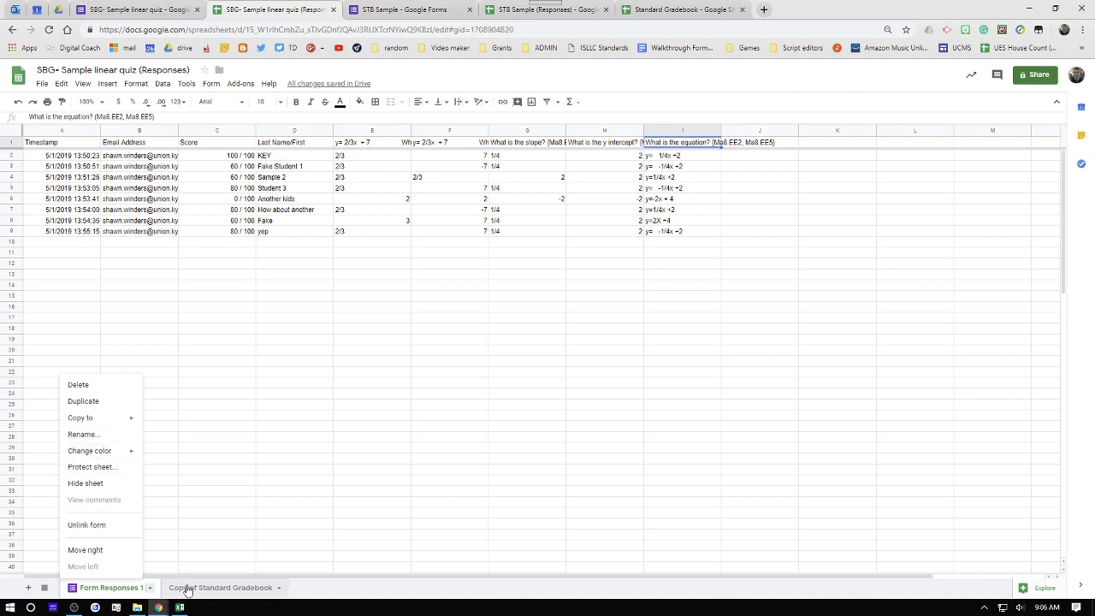
click(185, 587)
key(Delete)
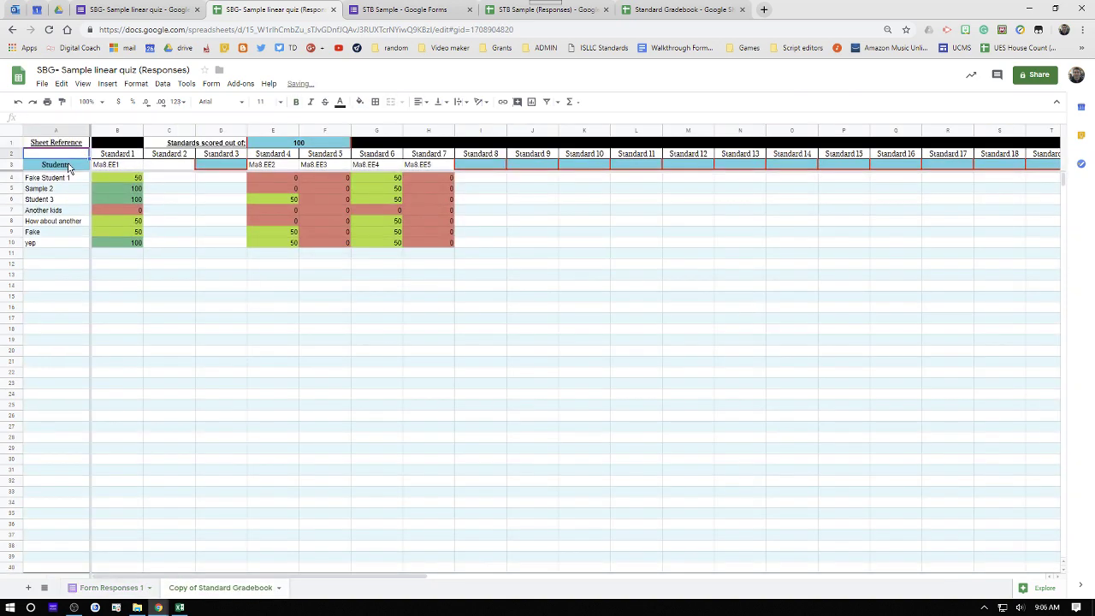
click(132, 362)
click(129, 587)
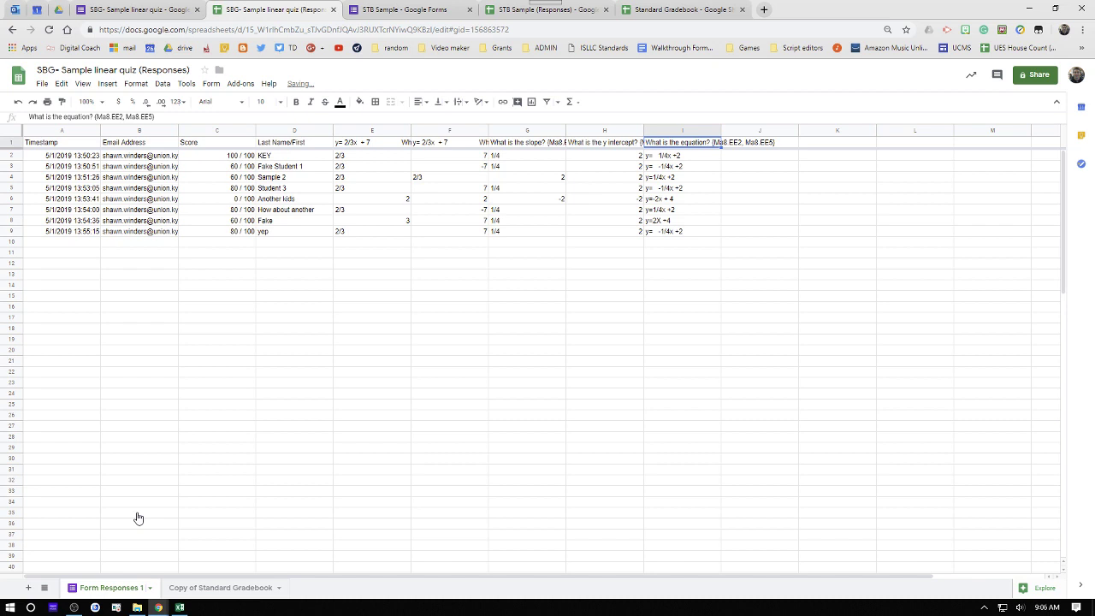
click(150, 588)
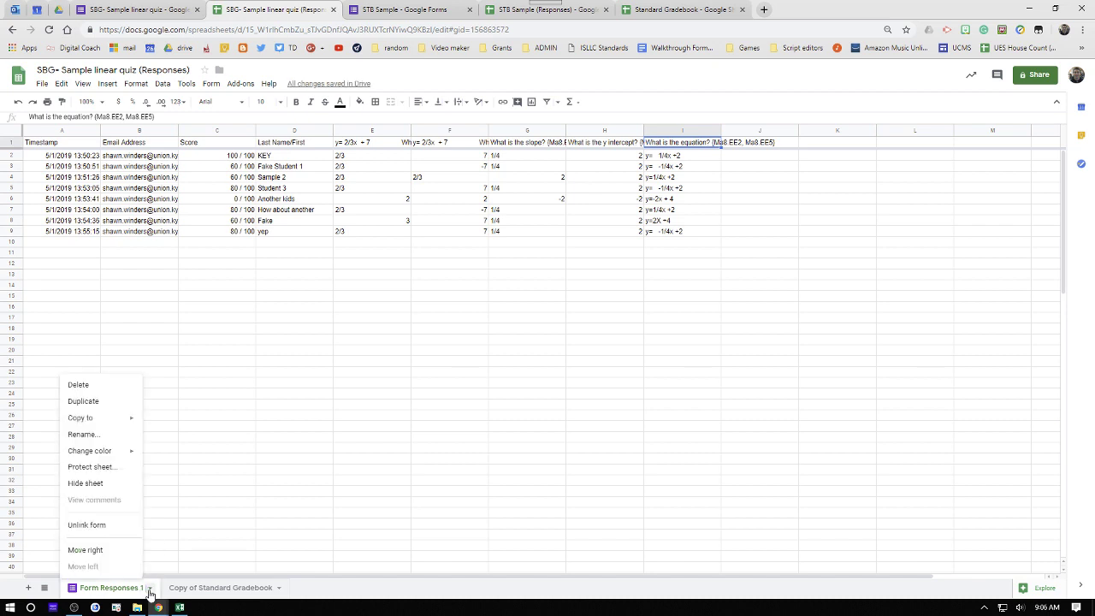
click(105, 434)
text(BOB)
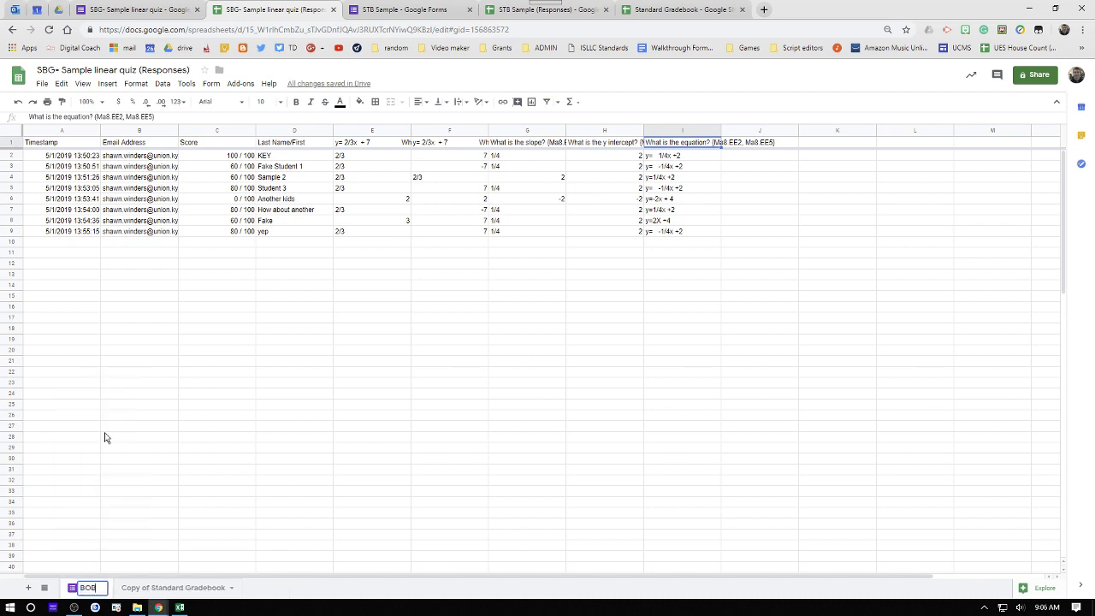
key(Return)
click(154, 588)
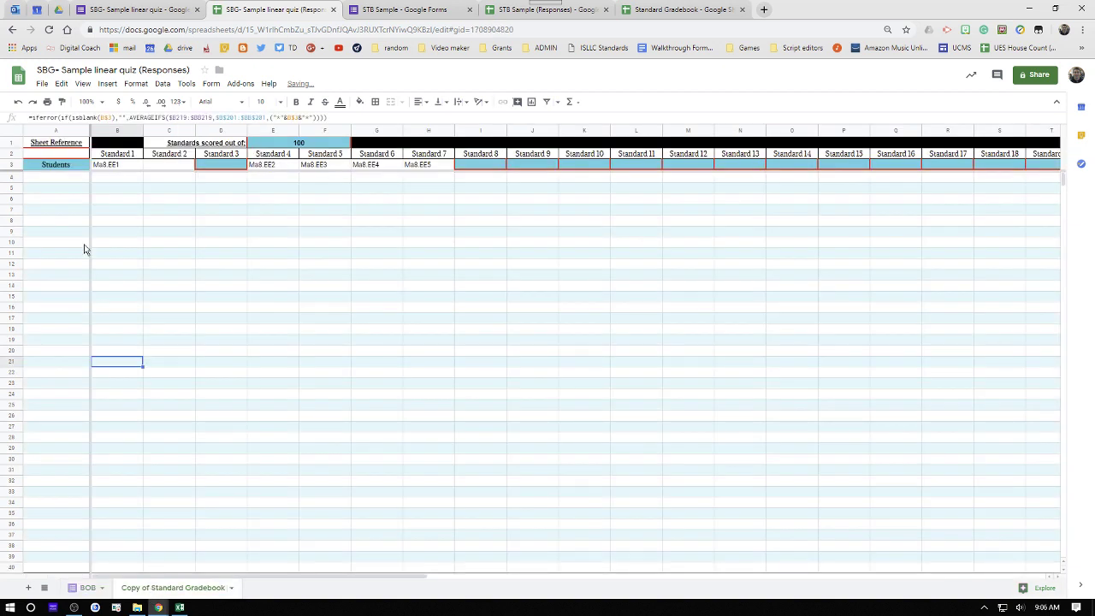
click(49, 156)
text(BO)
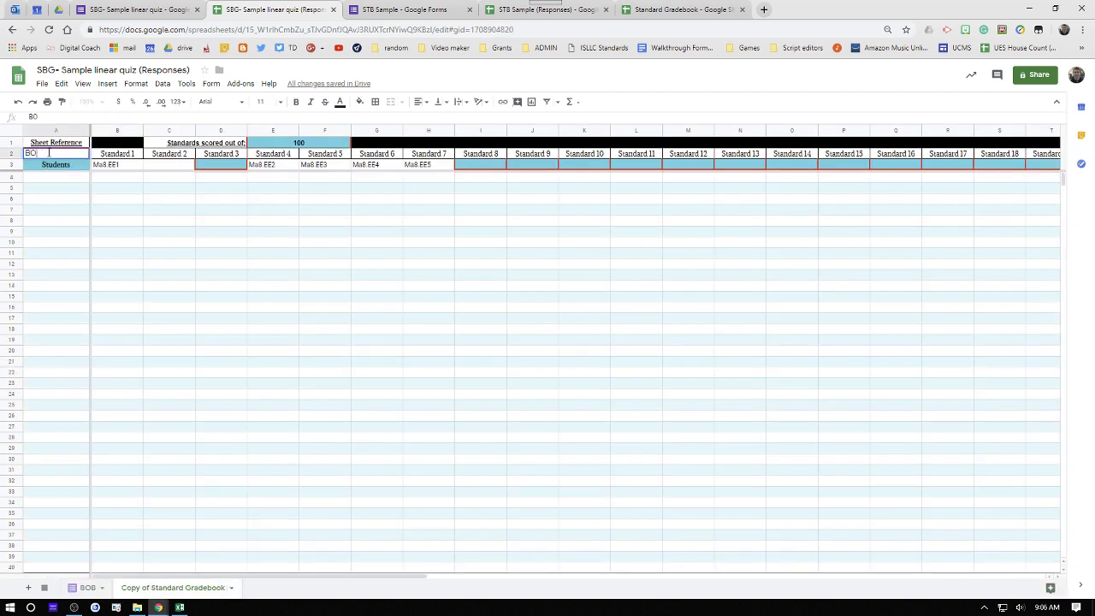
text(B)
key(Return)
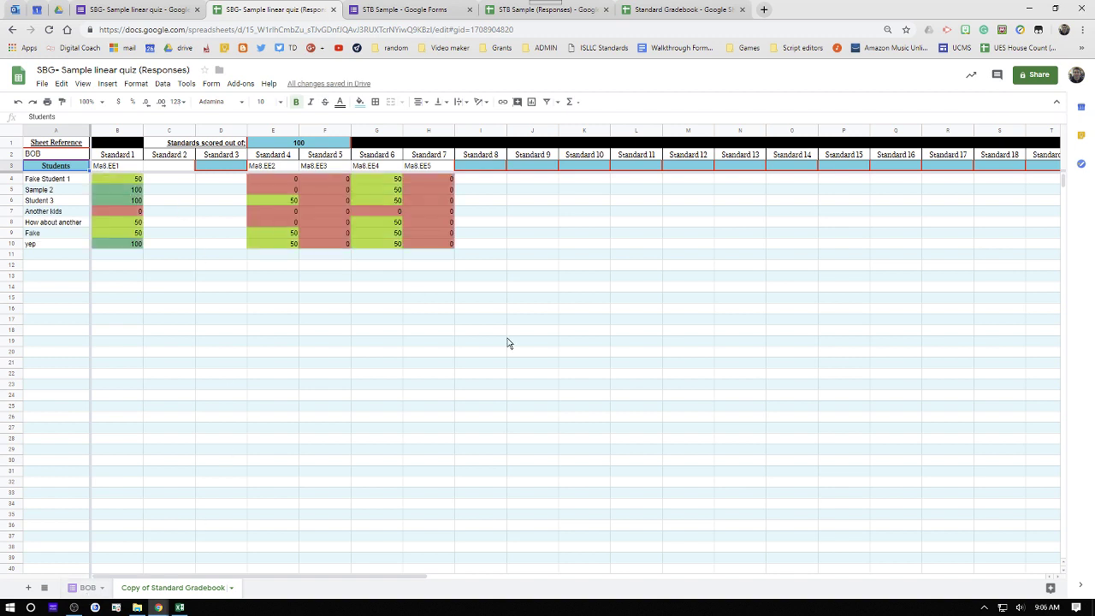
click(48, 155)
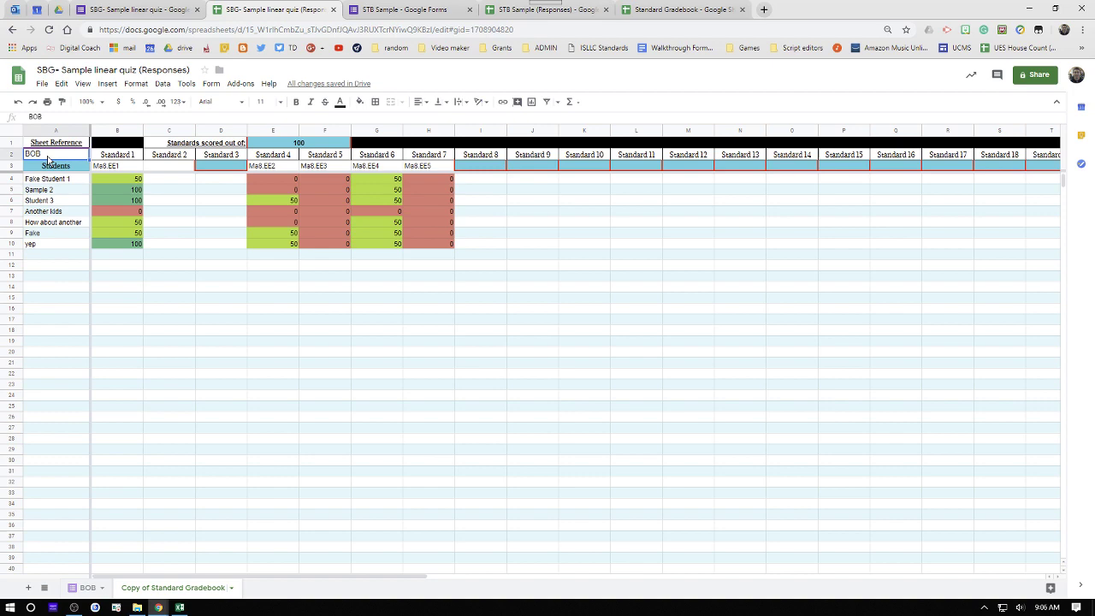
key(ctrl+z)
key(ctrl+z)
key(ctrl+z)
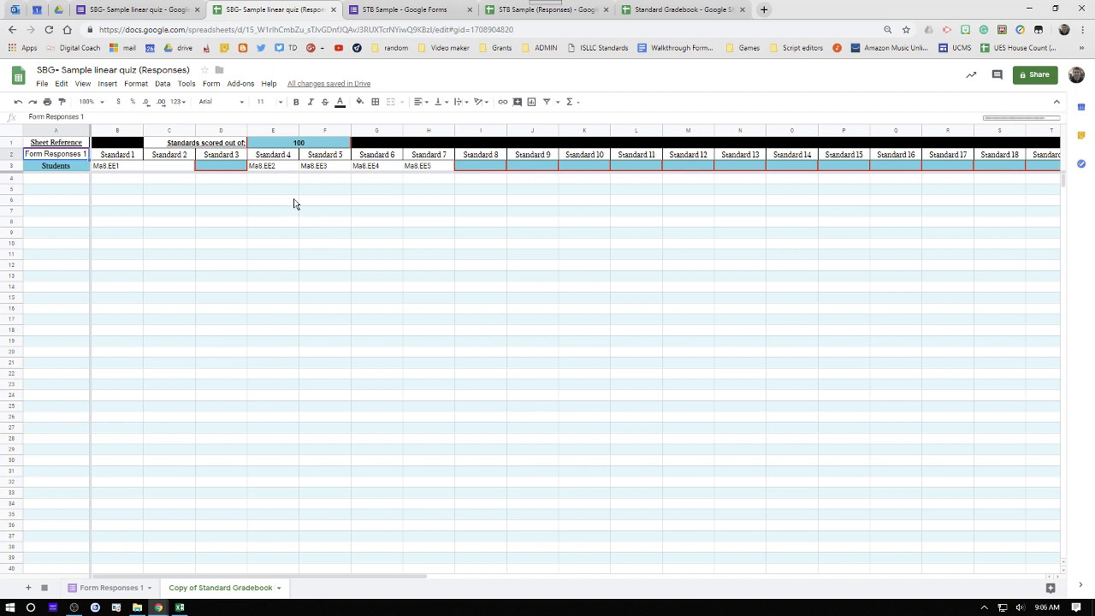
- Copy Ma8.EE2, Ma8.EE3 and Ma8.EE4 into cells C3, D3 and E3
click(285, 168)
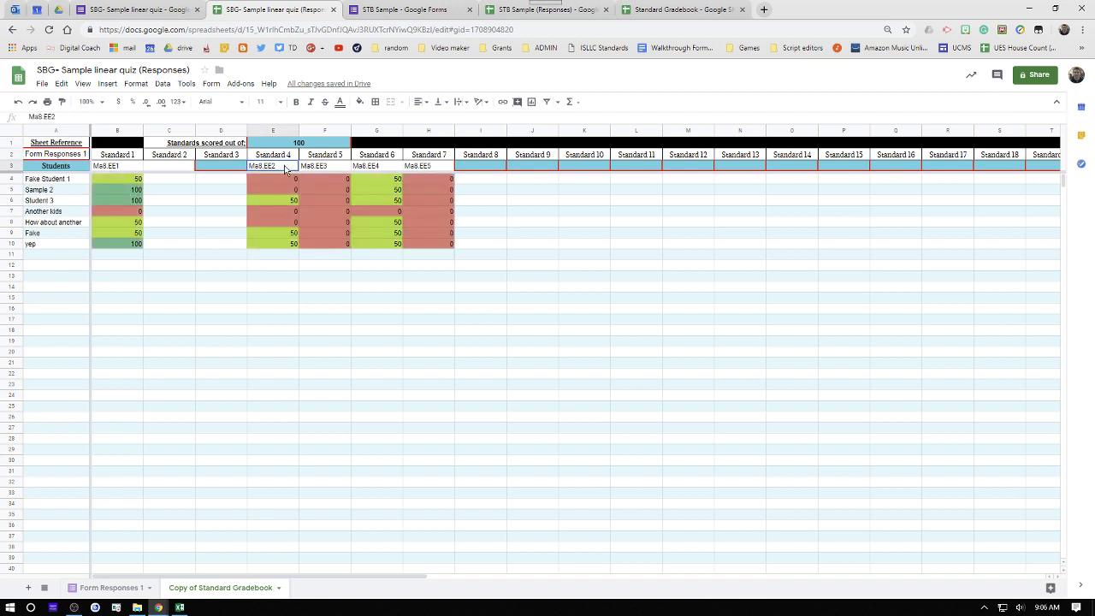
key(ctrl+c)
key(Left)
key(Left)
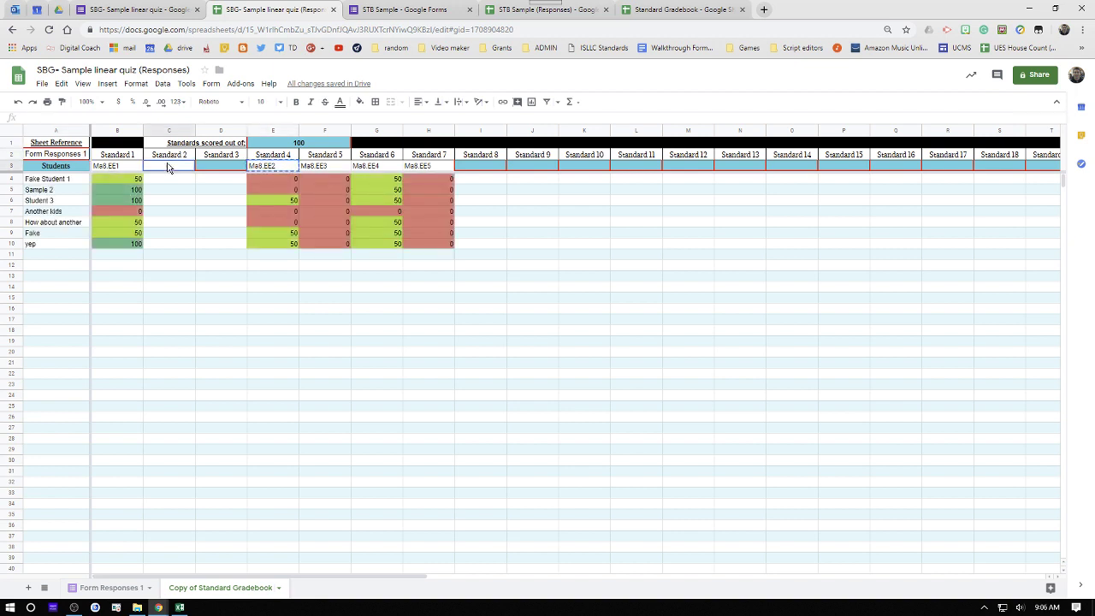
key(ctrl+v)
click(307, 168)
key(ctrl+c)
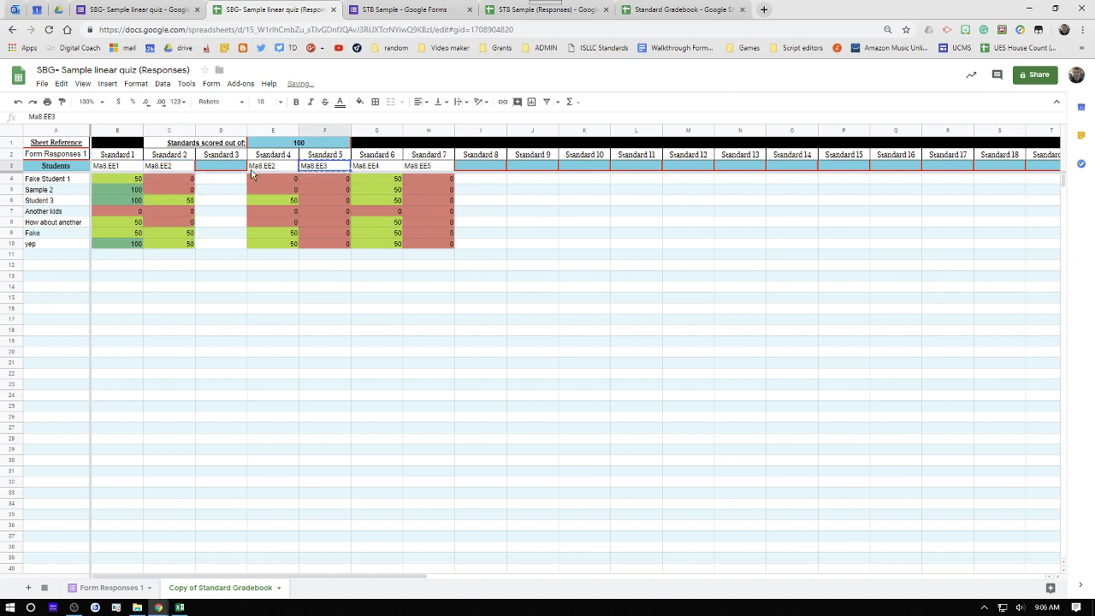
click(231, 169)
key(ctrl+v)
click(368, 169)
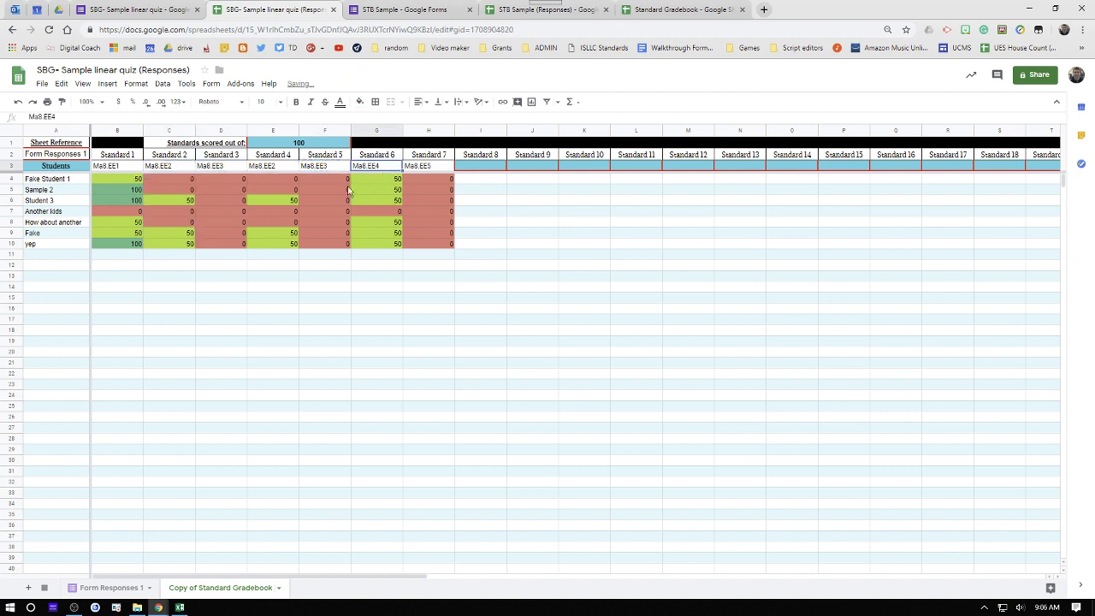
key(ctrl+c)
click(266, 169)
key(ctrl+v)
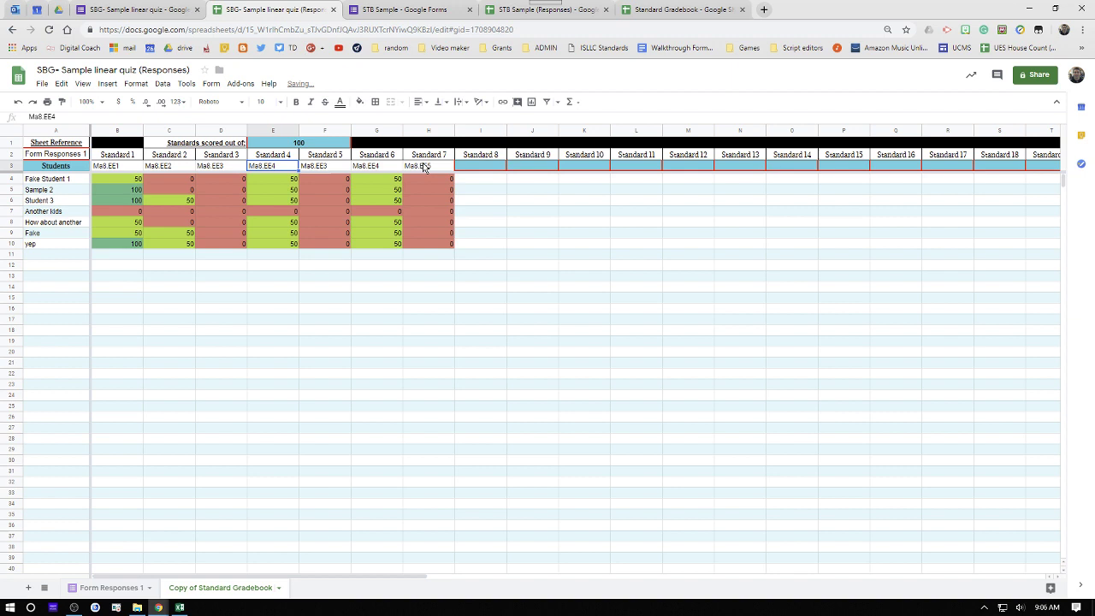
- Put Ma8.EE5 into F3 and clear the leftover codes in G3 and H3
click(423, 168)
key(ctrl+c)
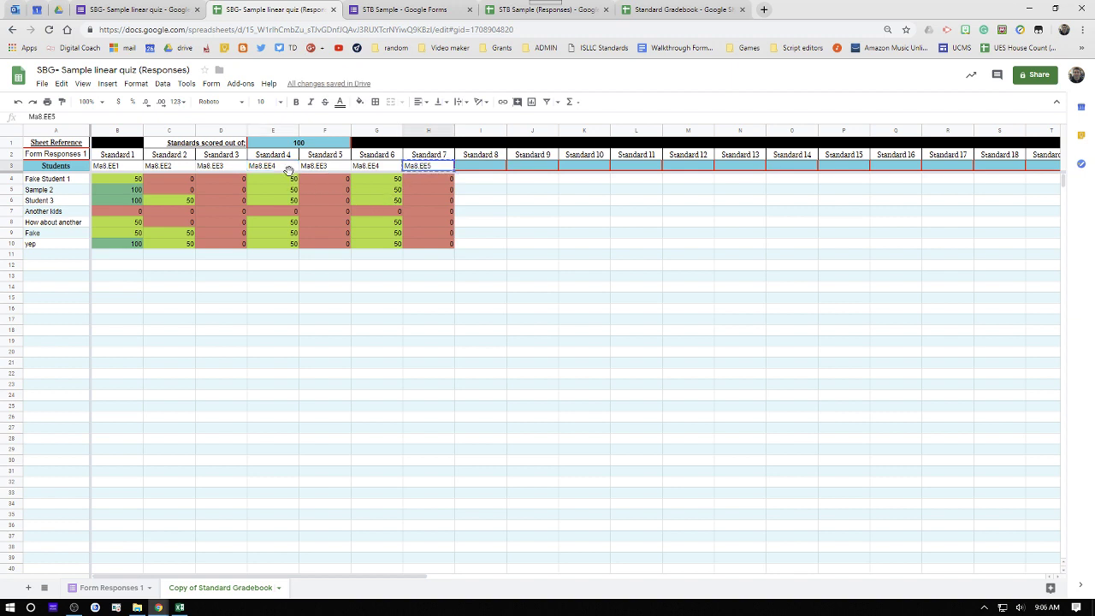
click(296, 168)
key(ctrl+v)
click(332, 169)
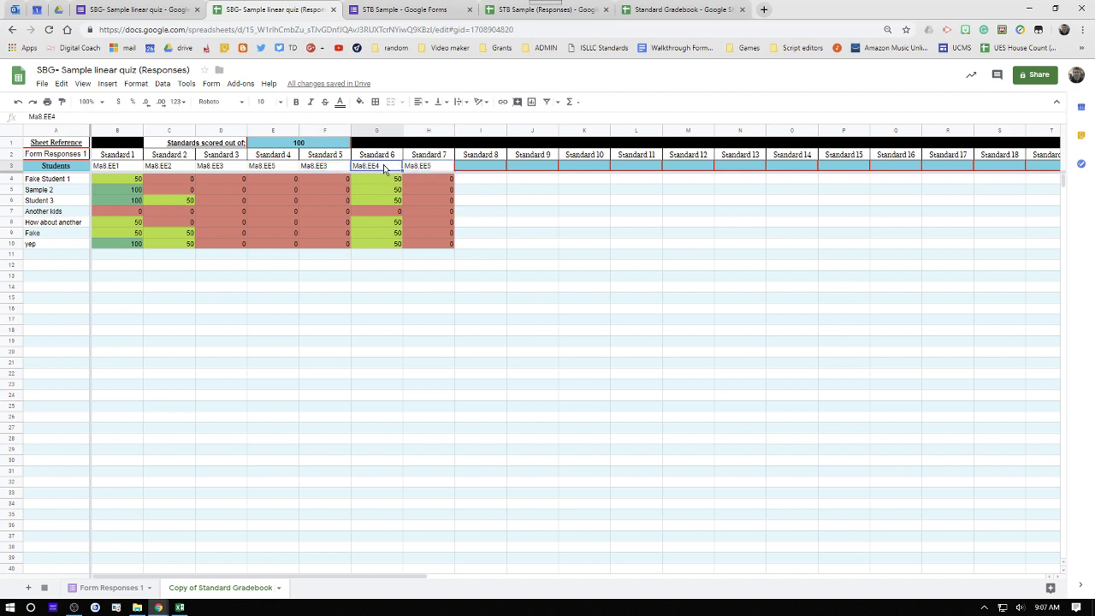
click(286, 167)
key(ctrl+v)
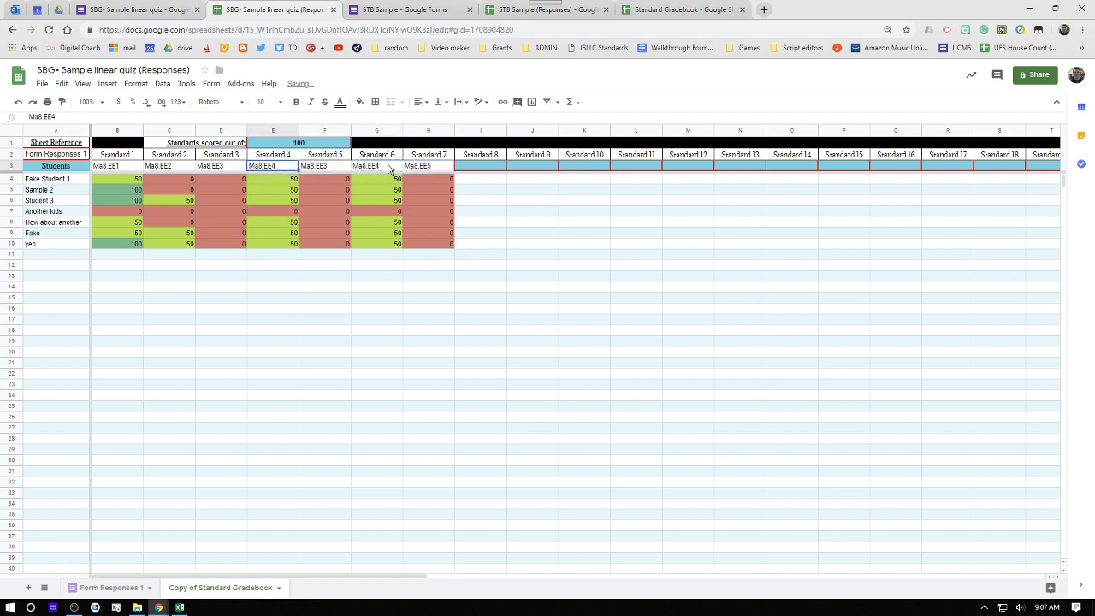
click(420, 168)
key(ctrl+c)
click(346, 169)
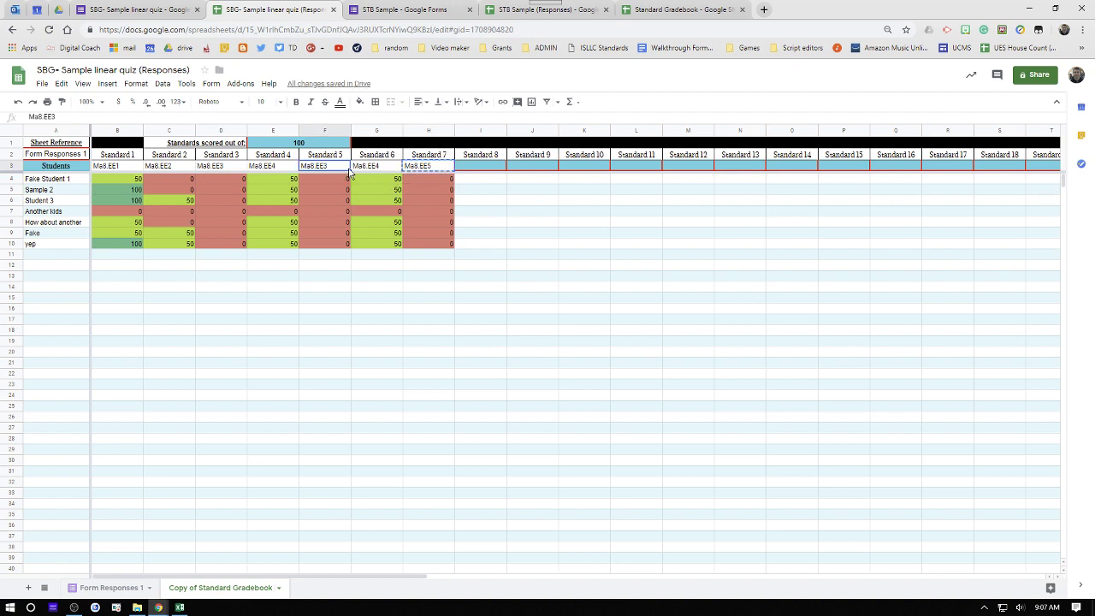
key(ctrl+v)
drag(373, 169, 422, 167)
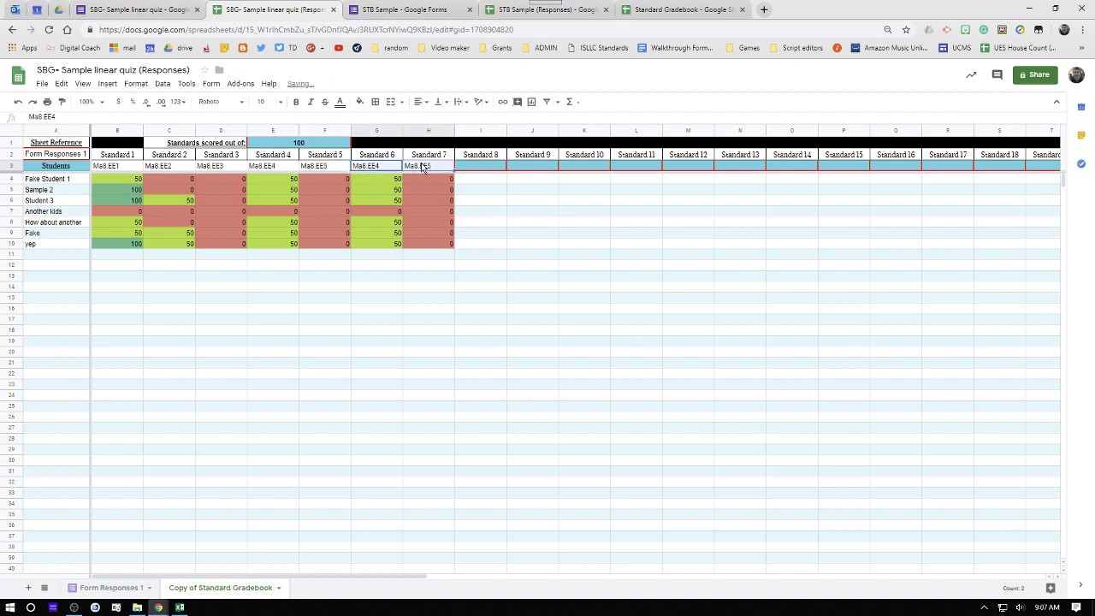
key(Delete)
click(441, 321)
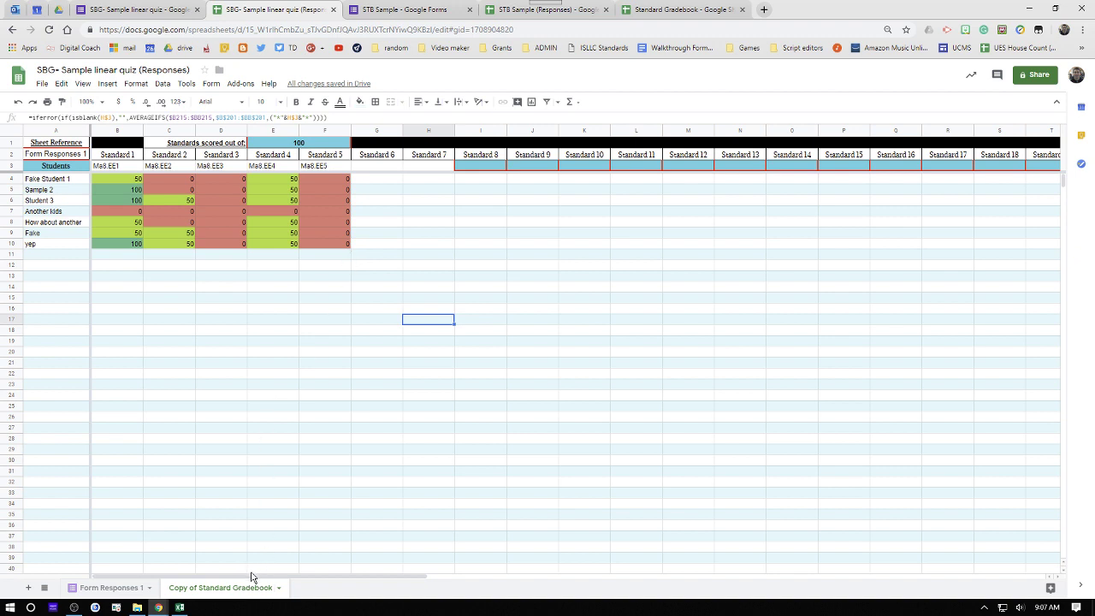
drag(251, 578, 243, 603)
- Copy the Ma8.EE1 code from B3 into G3 and trim it to Ma8.EE
click(357, 165)
click(112, 167)
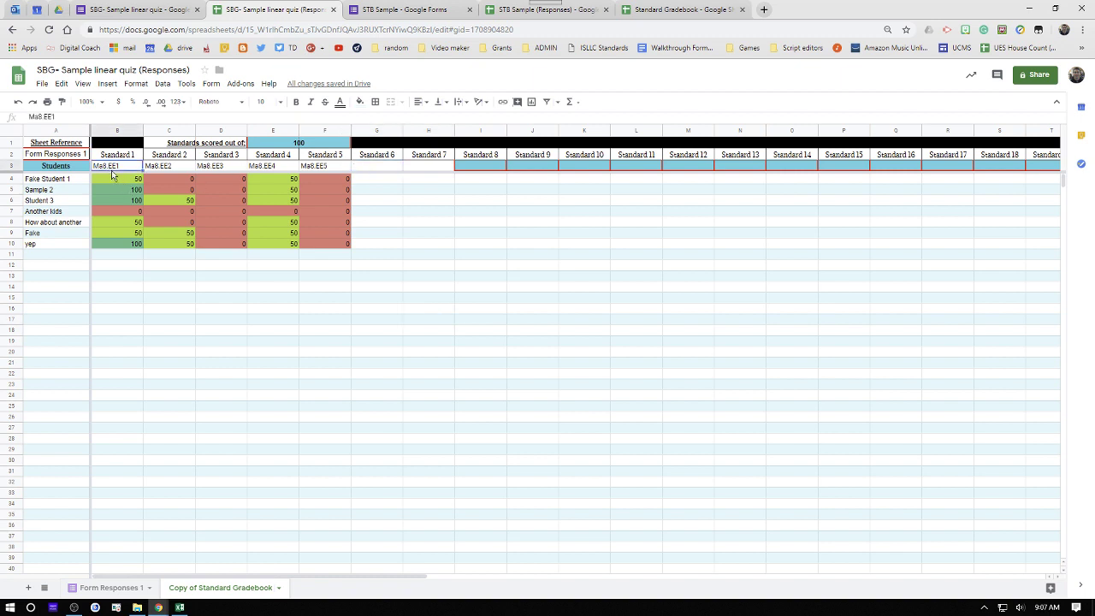
key(ctrl+c)
click(370, 167)
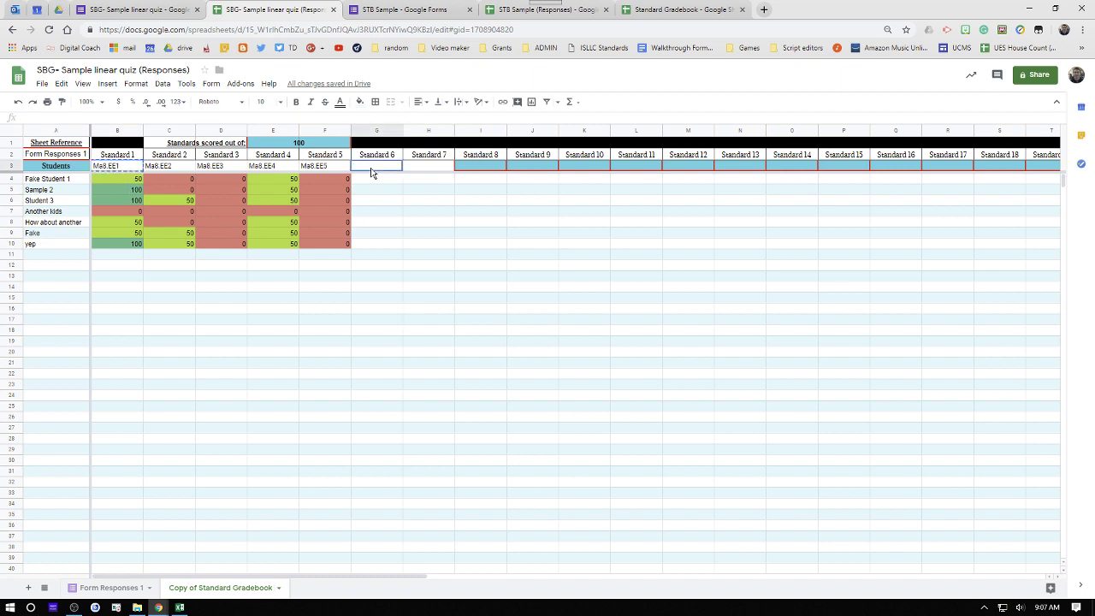
key(ctrl+v)
click(64, 118)
key(BackSpace)
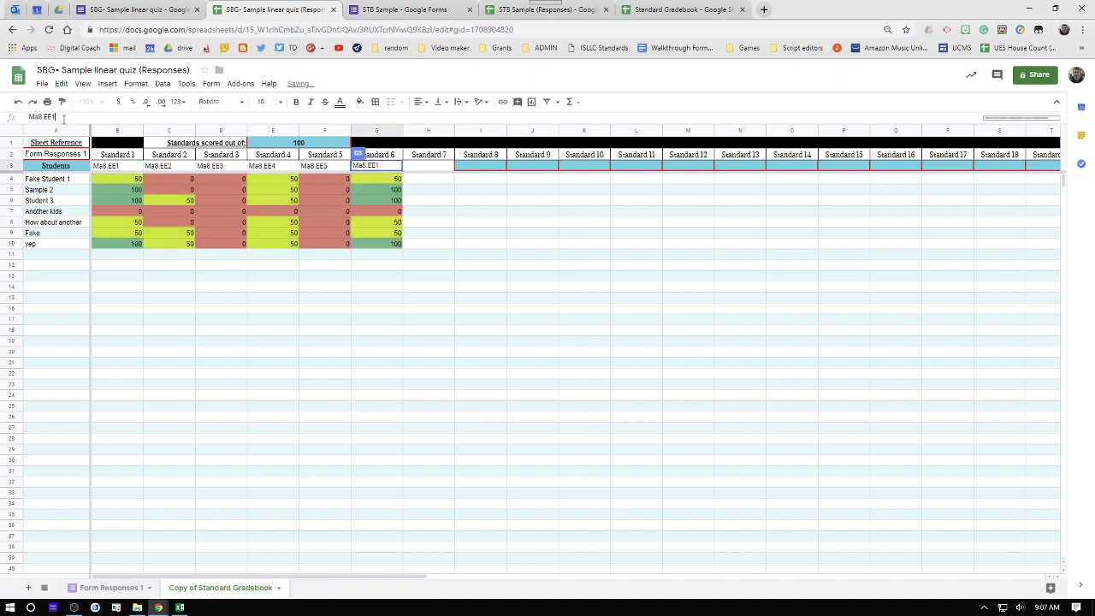
key(Return)
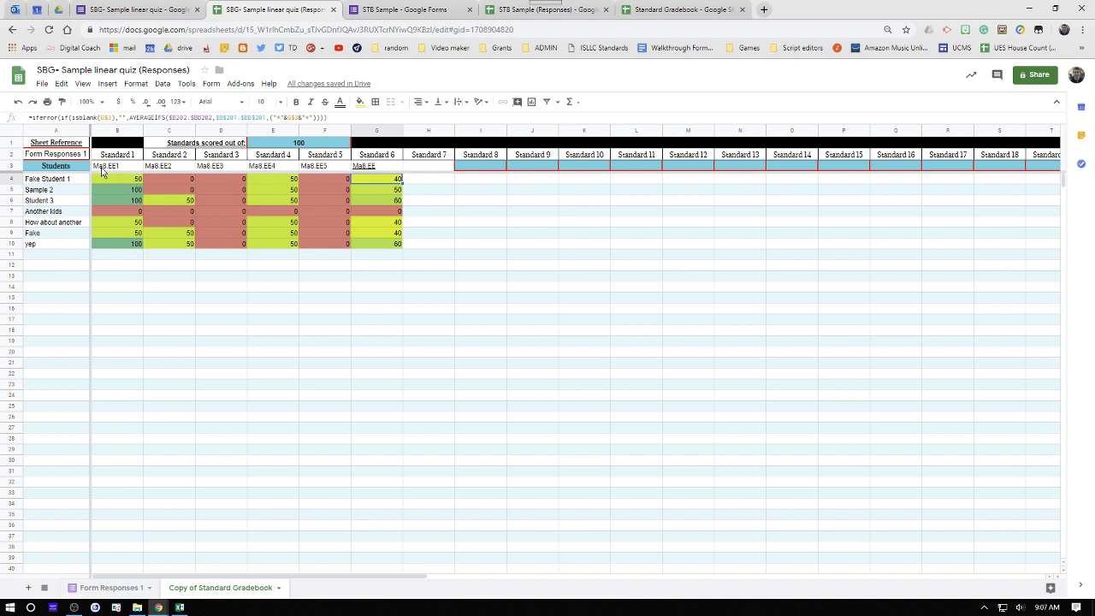
- Replace the Standard 6 heading in G2 with 'Overall'
mouse_move(368, 174)
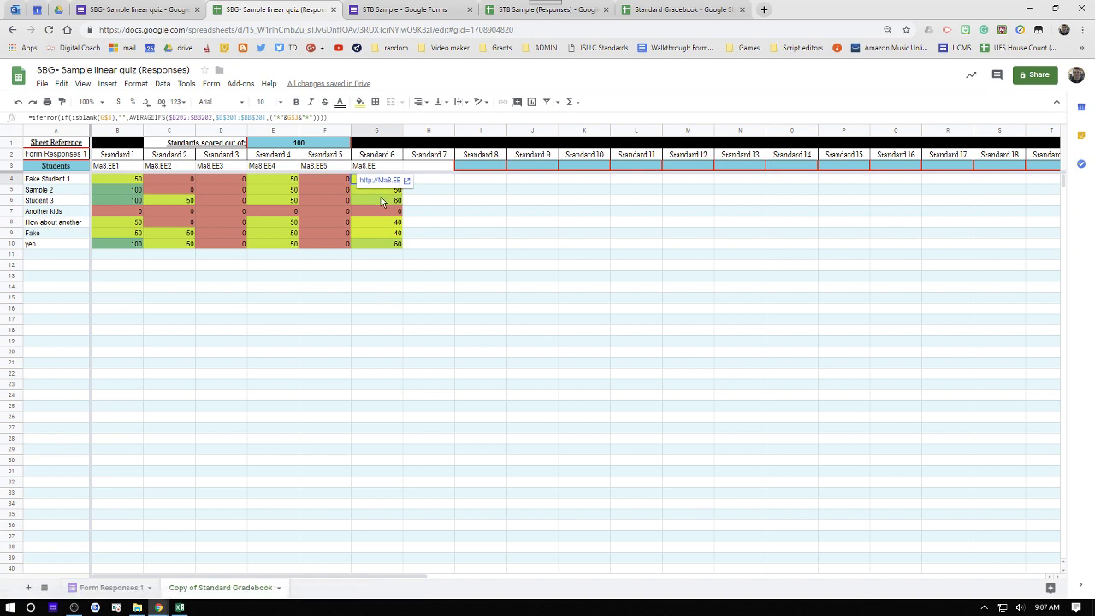
click(378, 343)
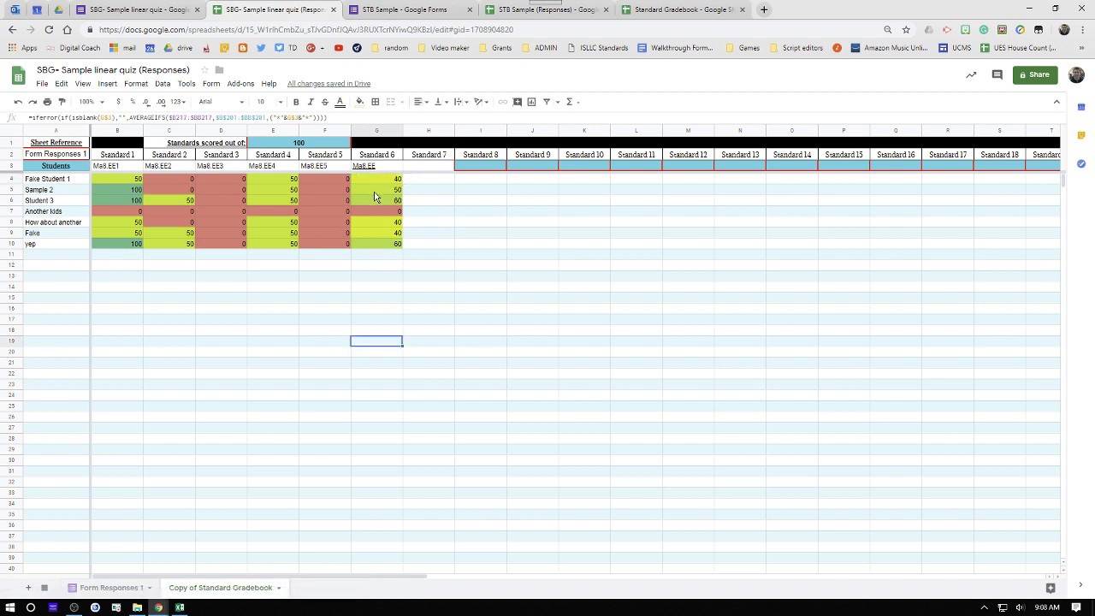
click(377, 161)
text(Overall)
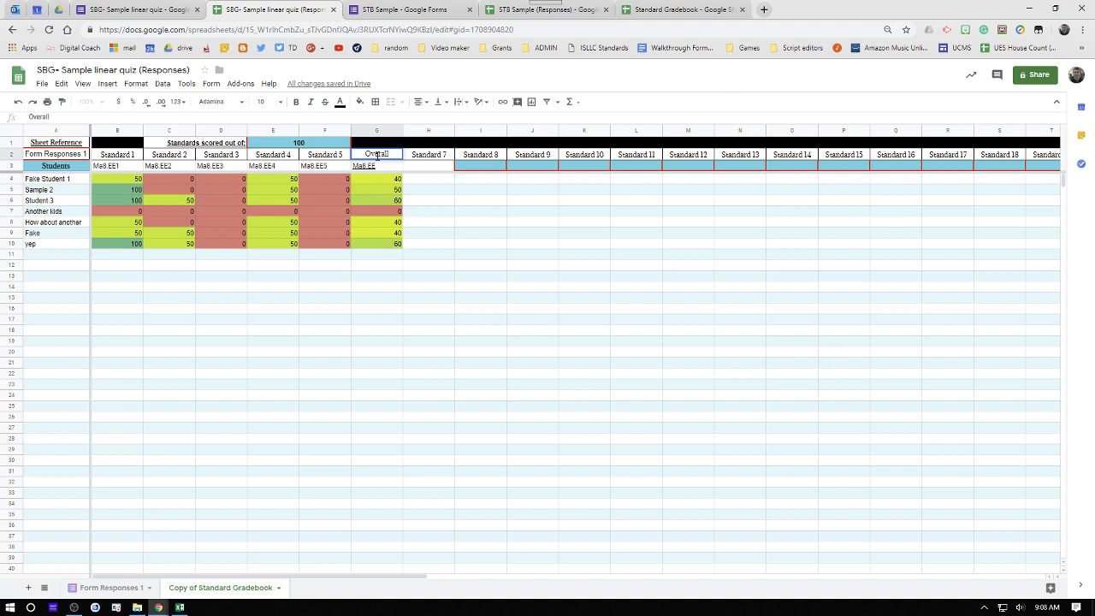
key(Return)
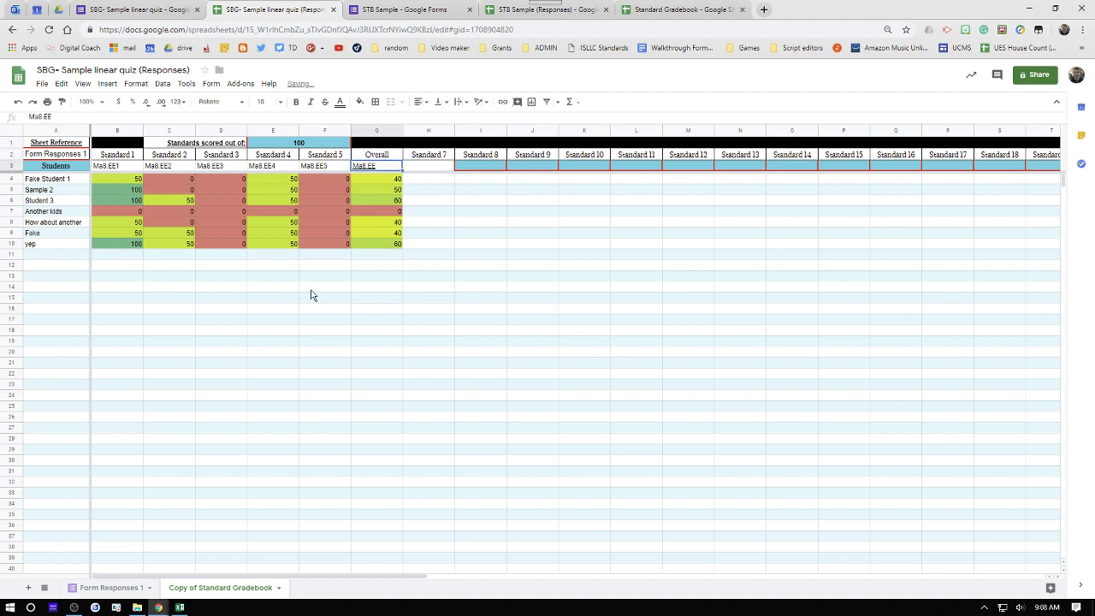
click(56, 157)
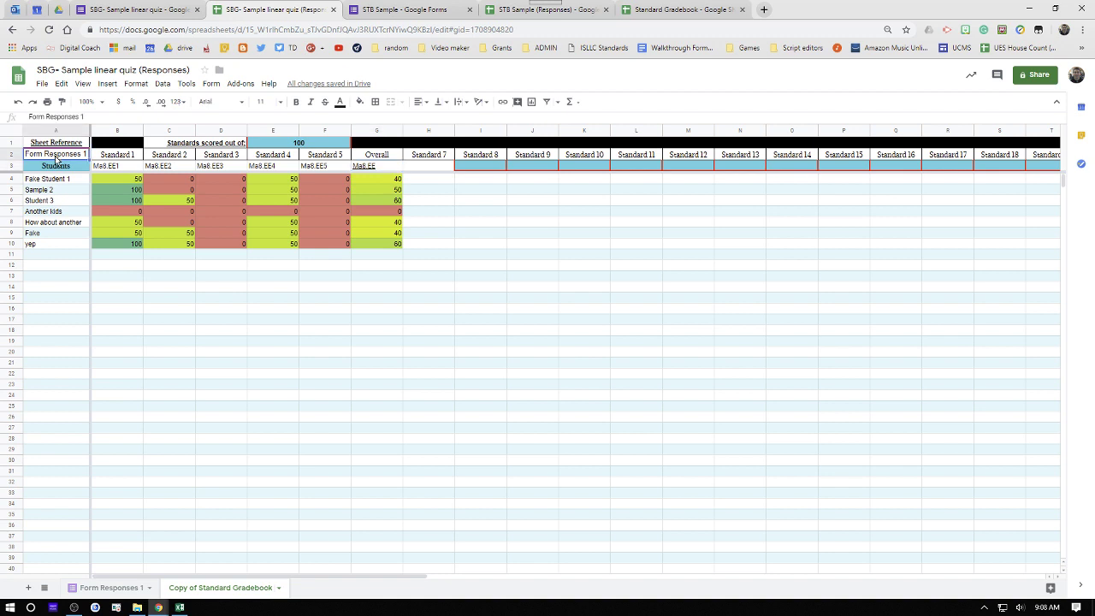
click(54, 180)
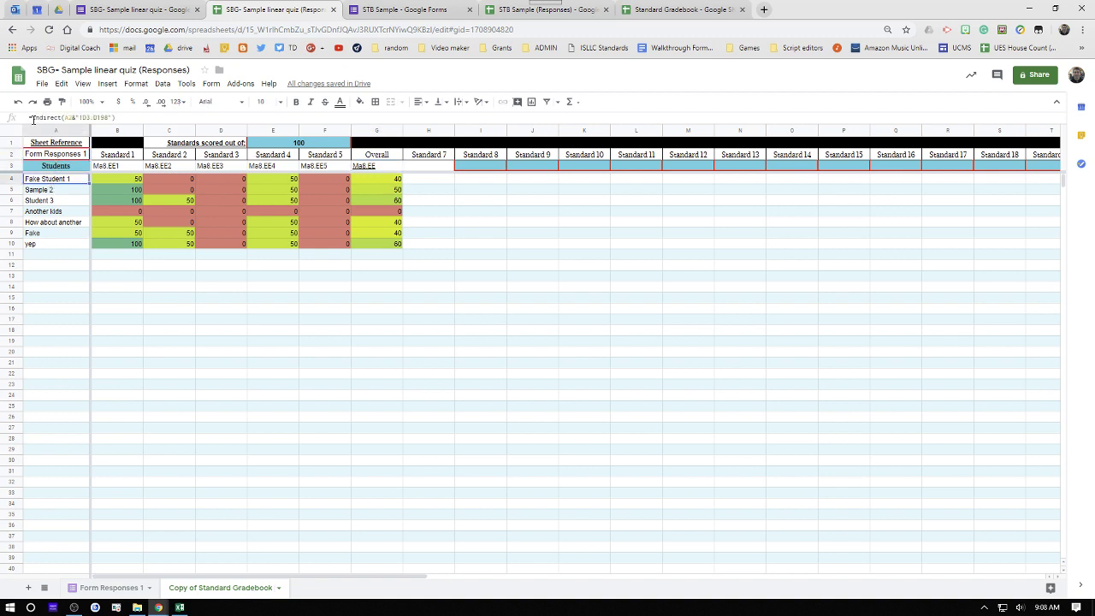
drag(115, 178, 373, 246)
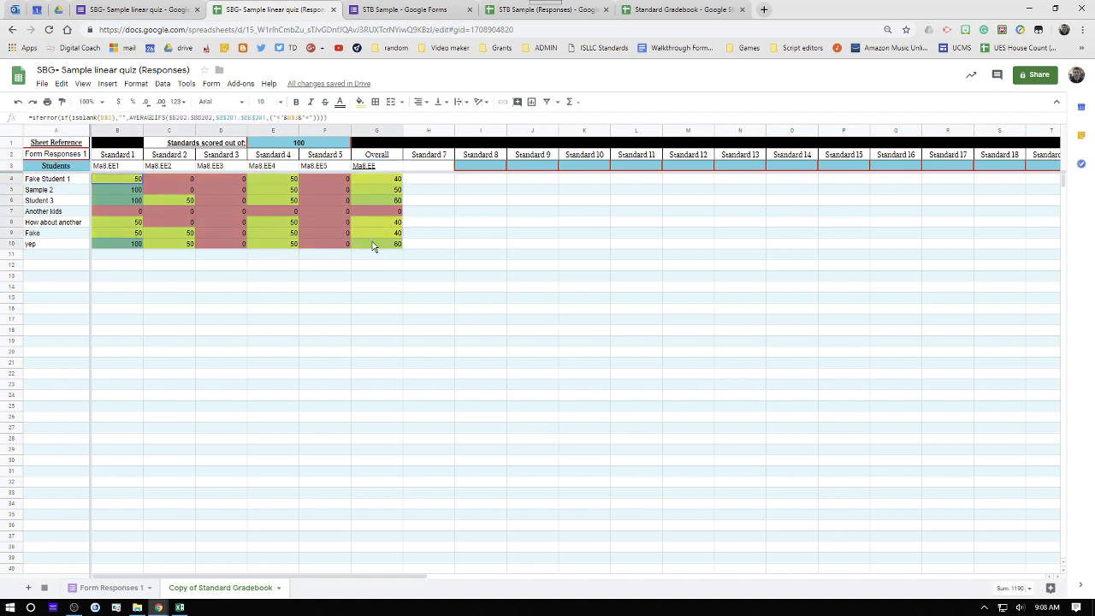
click(368, 386)
scroll(171, 418, down, 15)
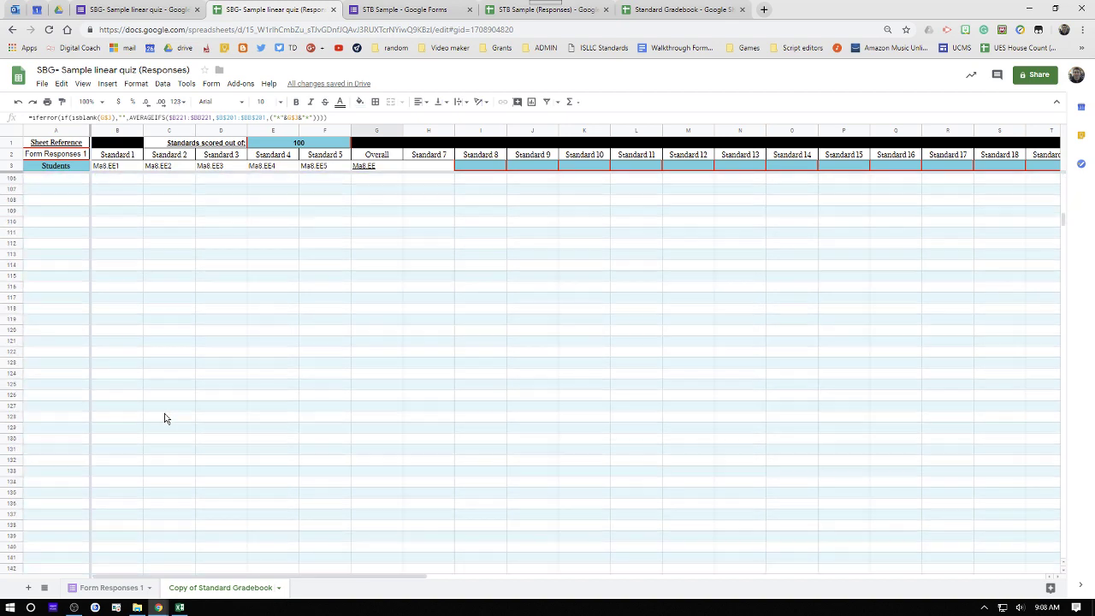
scroll(166, 418, down, 5)
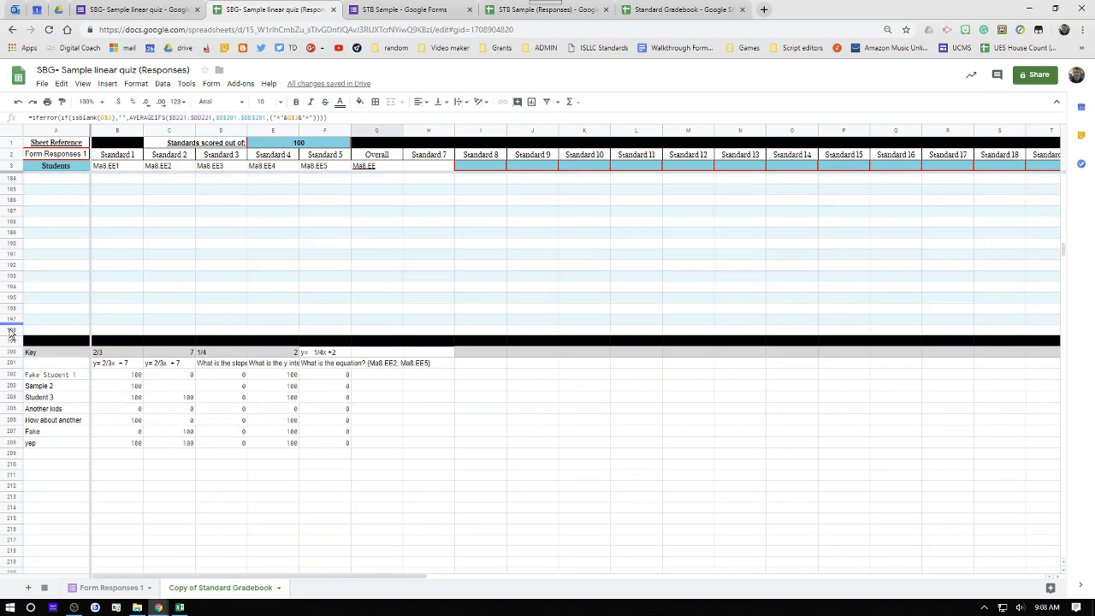
click(11, 353)
click(26, 375)
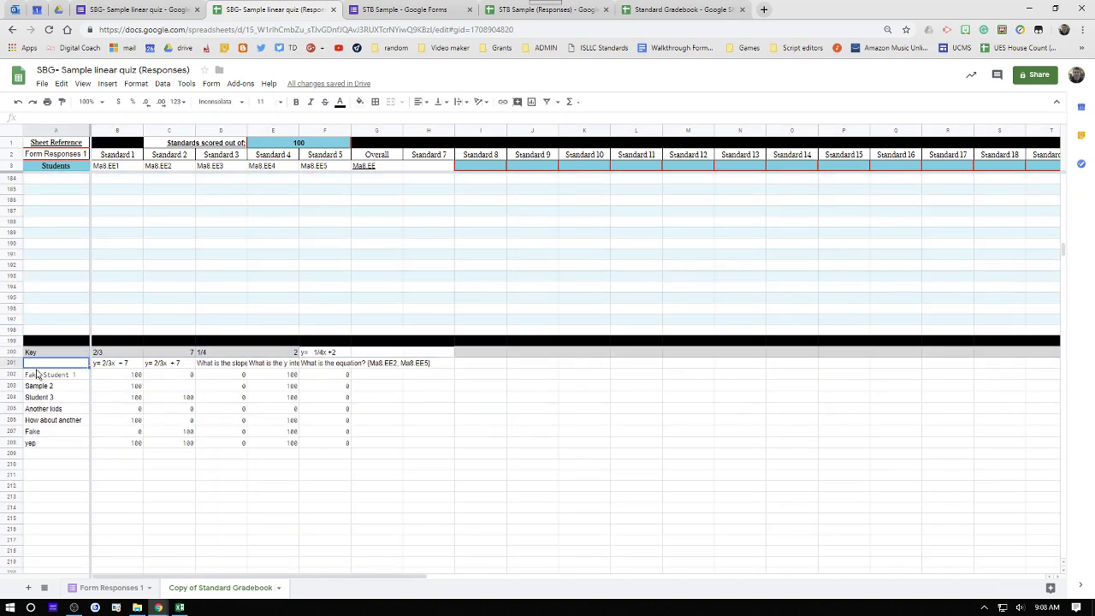
click(132, 376)
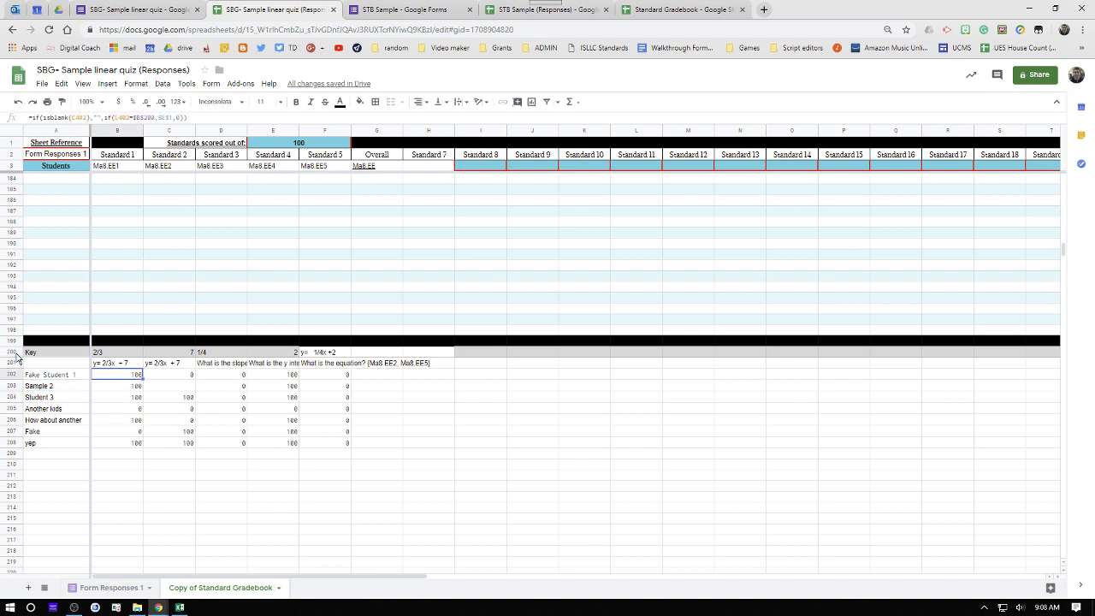
scroll(24, 366, down, 5)
scroll(47, 399, down, 20)
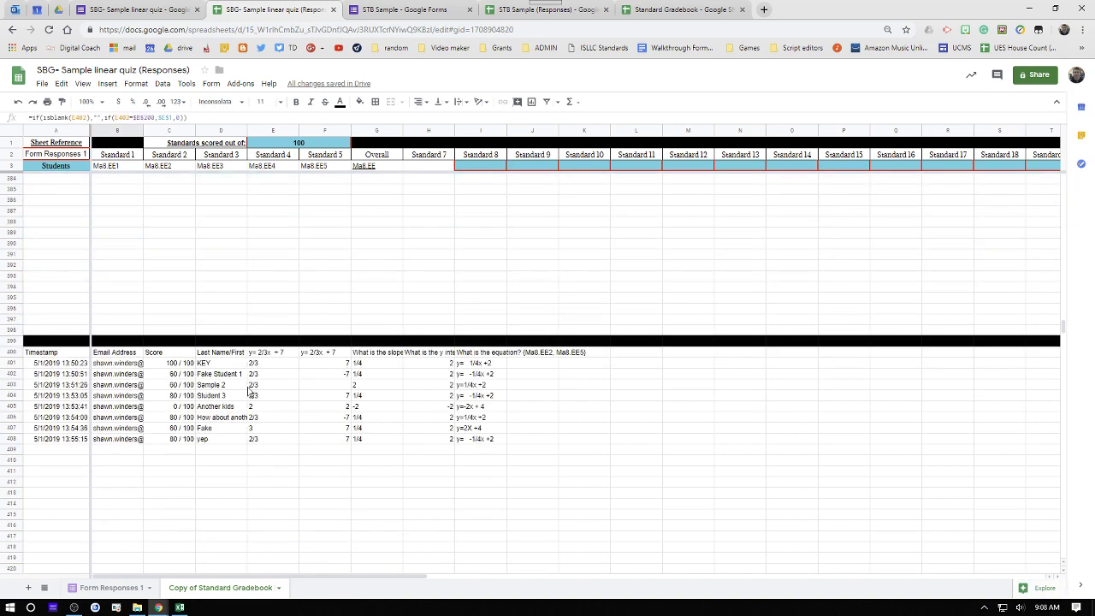
scroll(234, 401, up, 20)
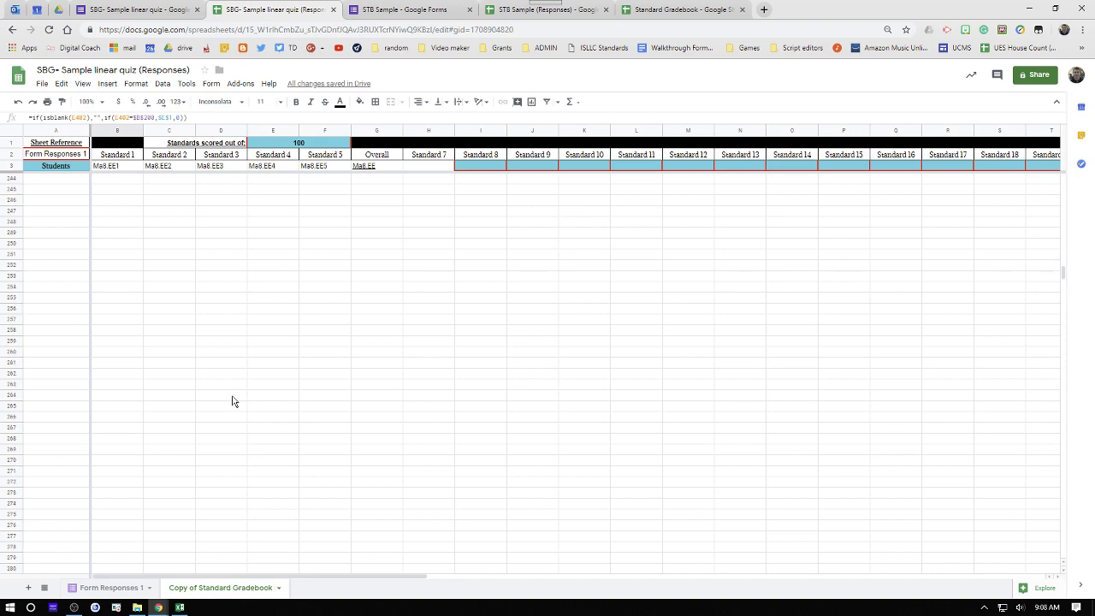
scroll(238, 400, up, 20)
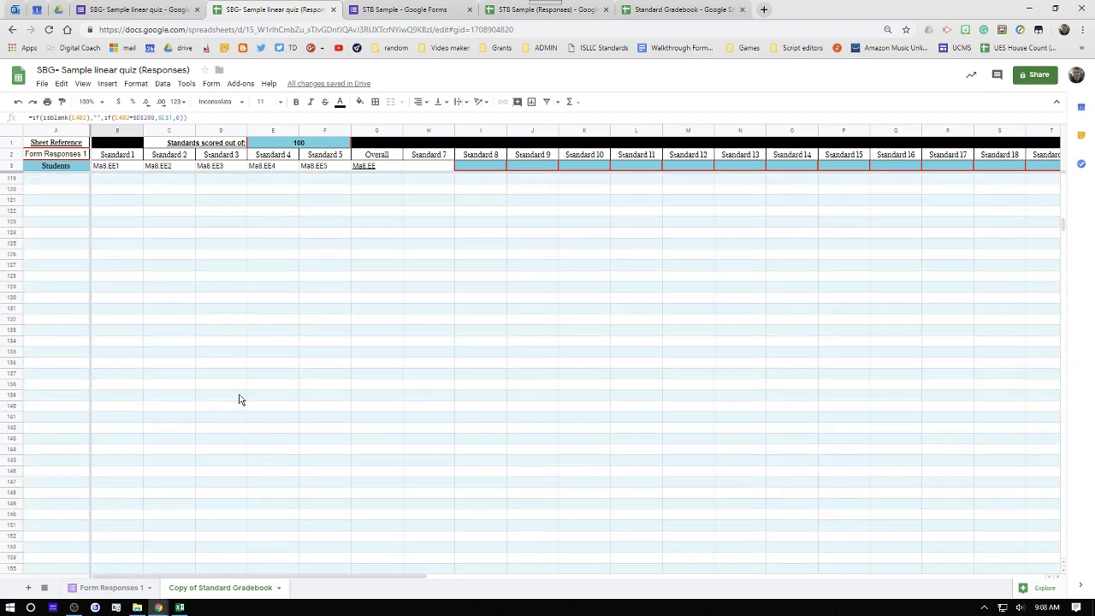
scroll(208, 318, up, 11)
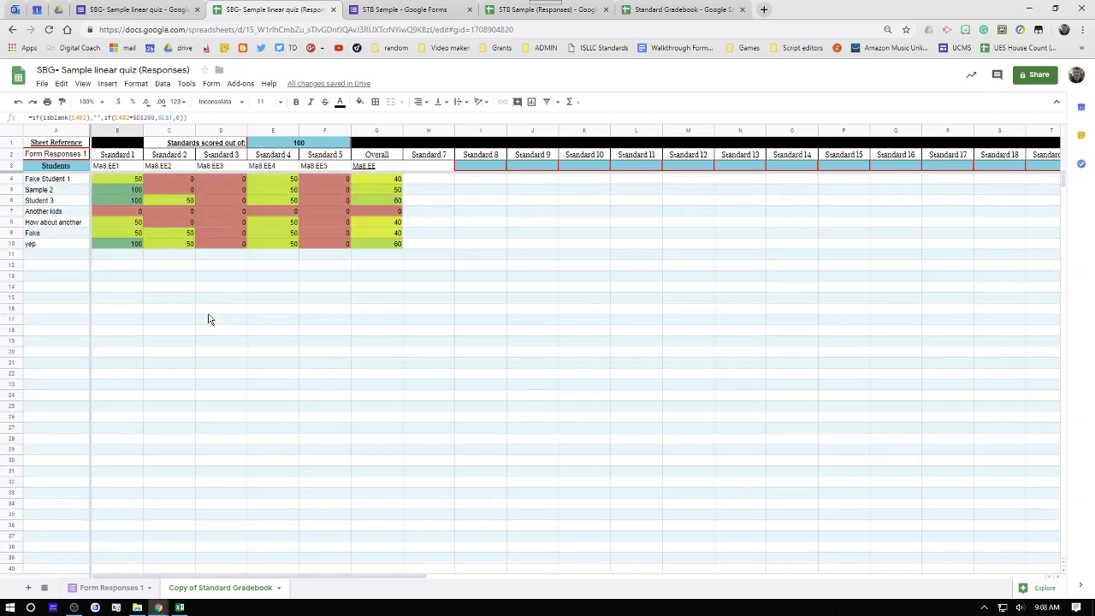